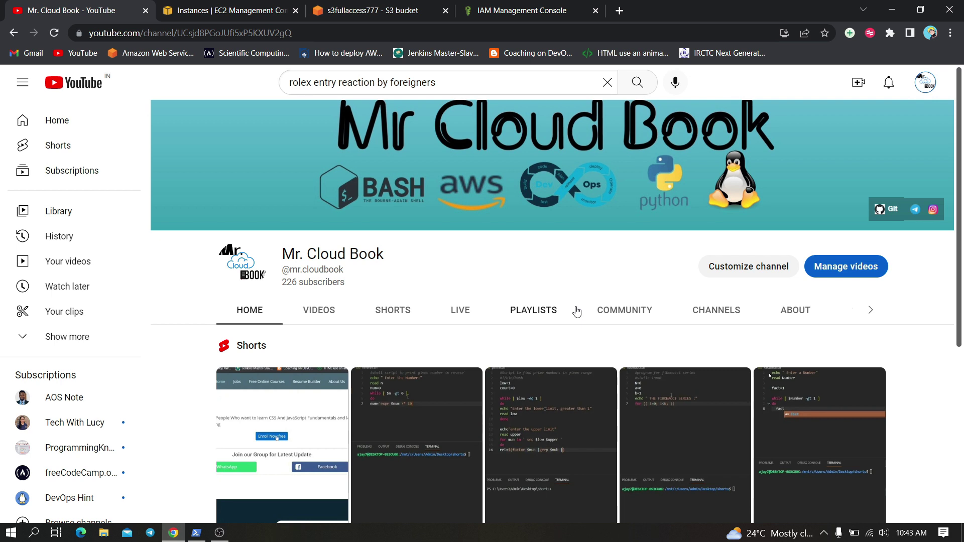
In IAM, start creating a role with AWS service as the trusted entity type and EC2 as the use case.
click(185, 2)
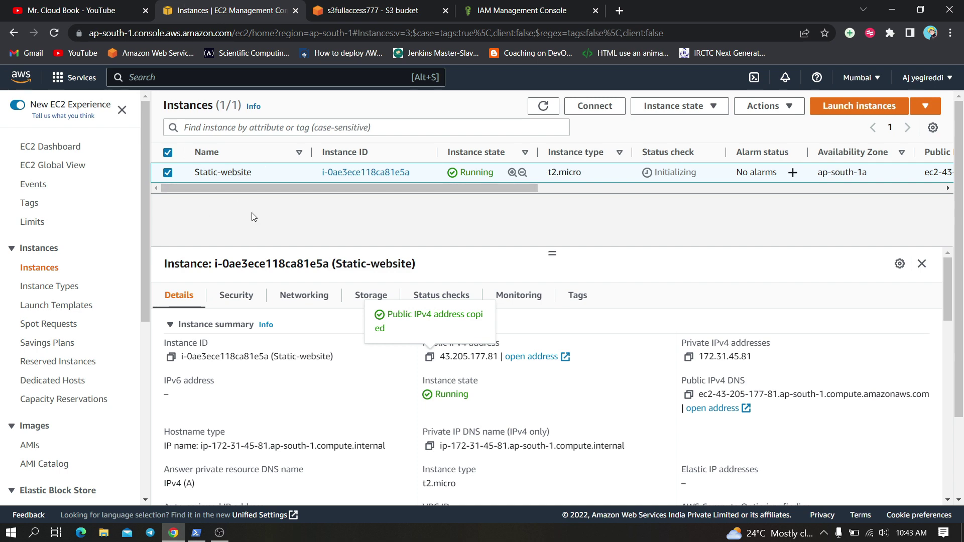
click(382, 10)
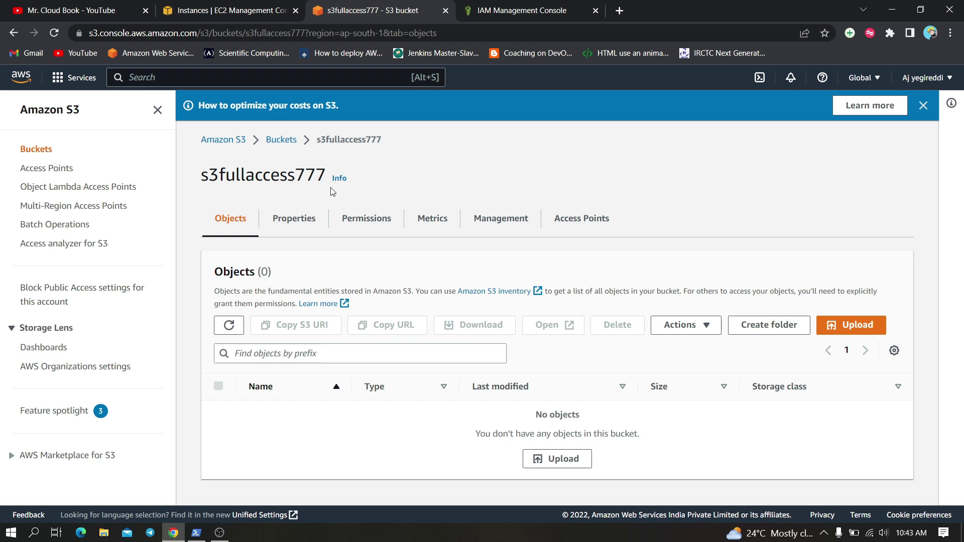
click(510, 13)
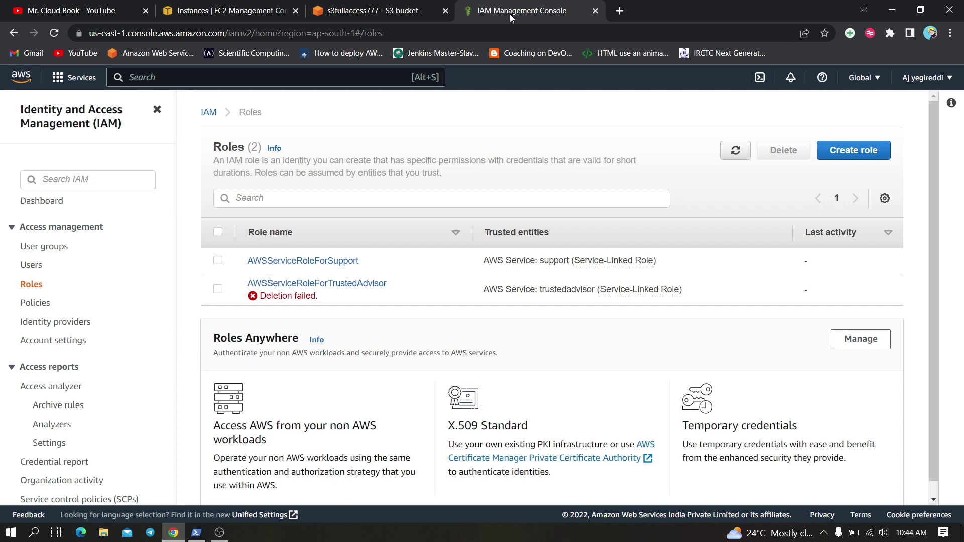
click(857, 155)
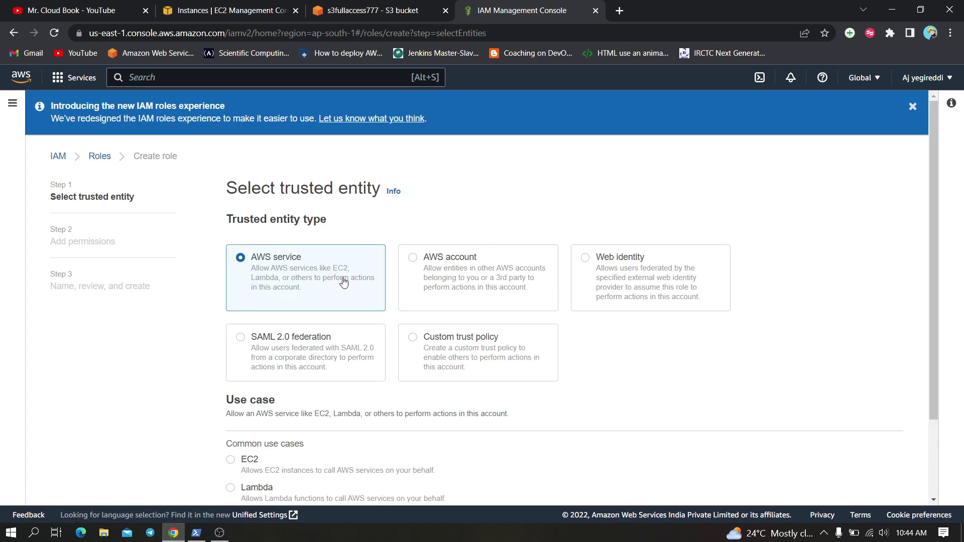
scroll(339, 282, down, 2)
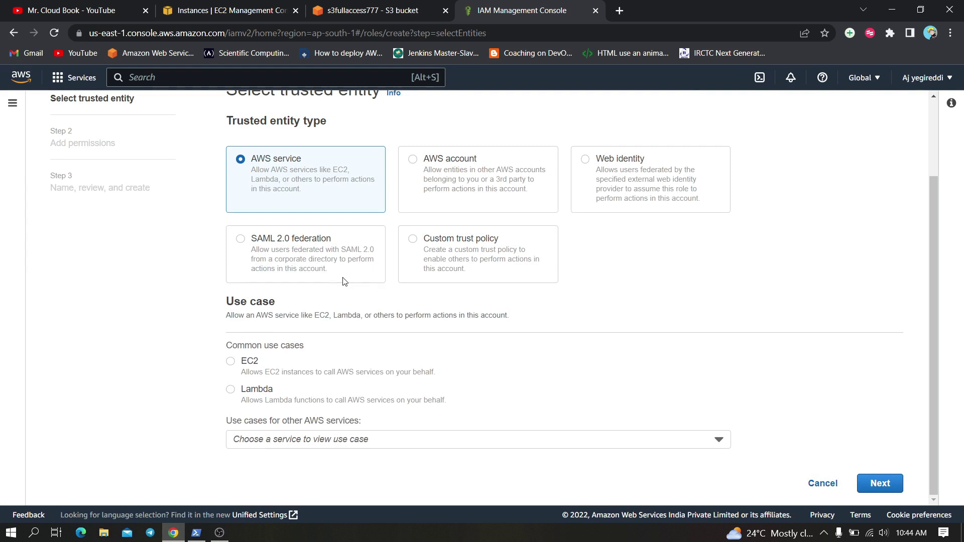
click(238, 367)
click(881, 483)
Filter the permissions policies by "s3full" and add the AmazonS3FullAccess policy to the new role.
click(353, 182)
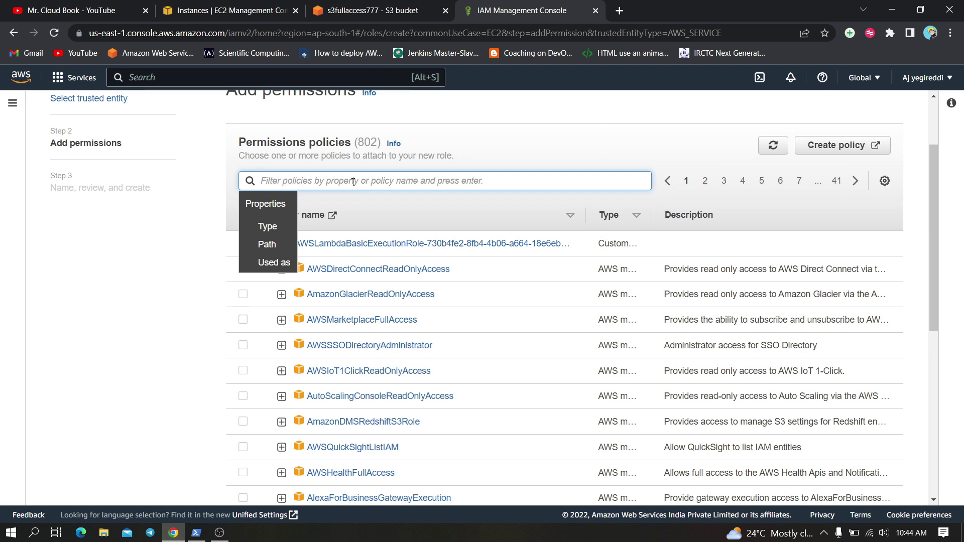
text(s3ful)
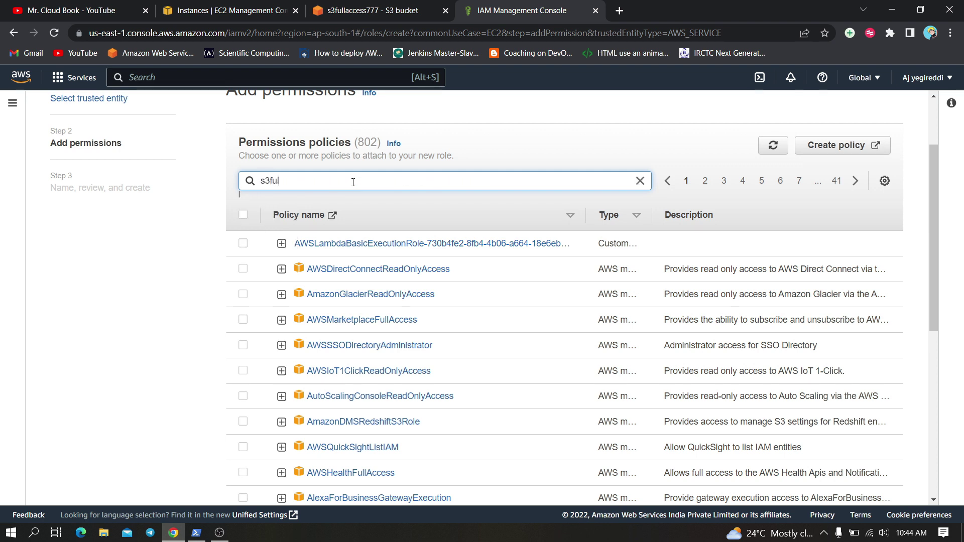
text(l)
key(Return)
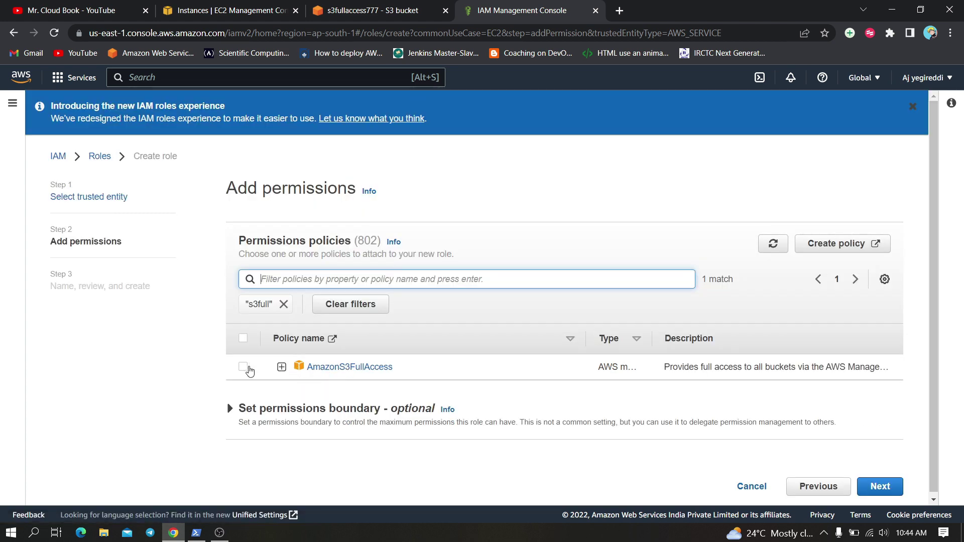
click(243, 368)
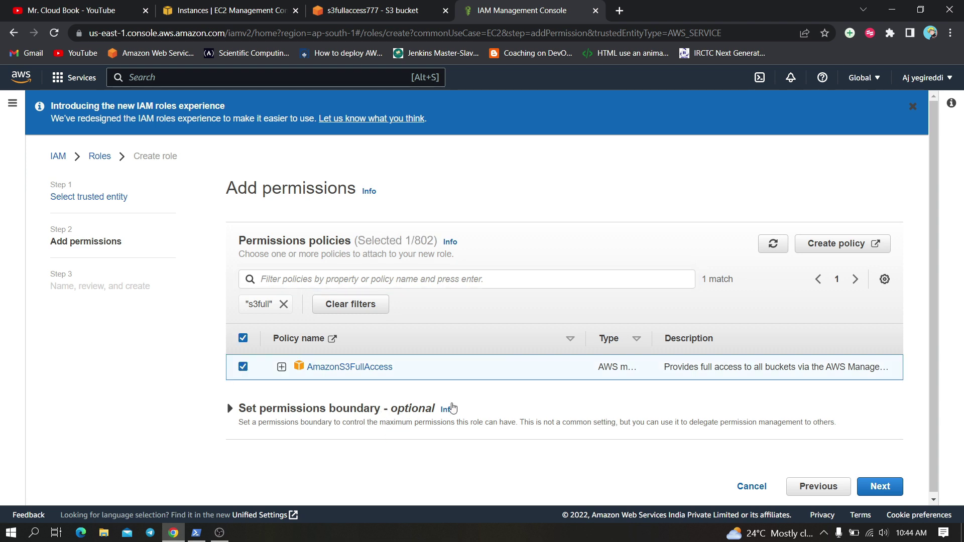
click(879, 487)
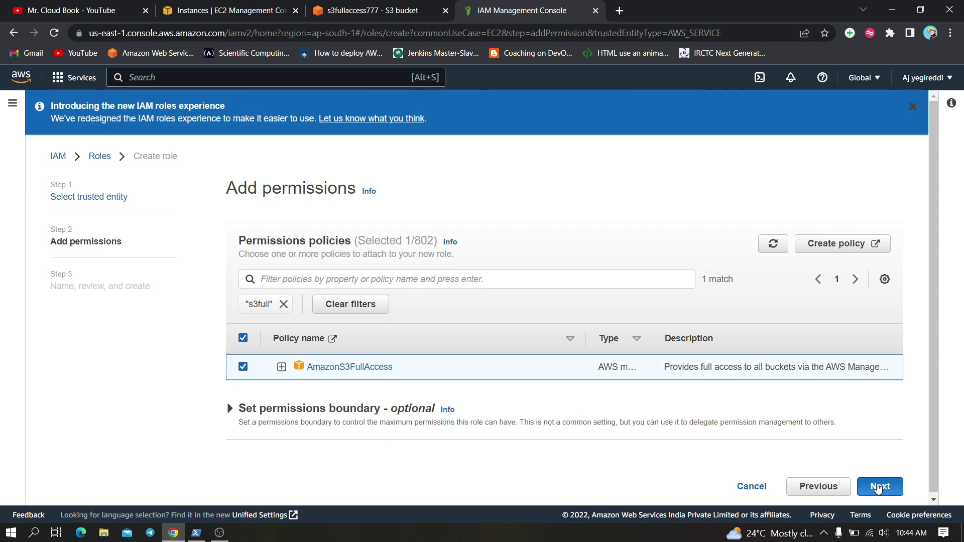
Name the role S3fullstatic, review its trust policy and permissions, and create it.
click(384, 287)
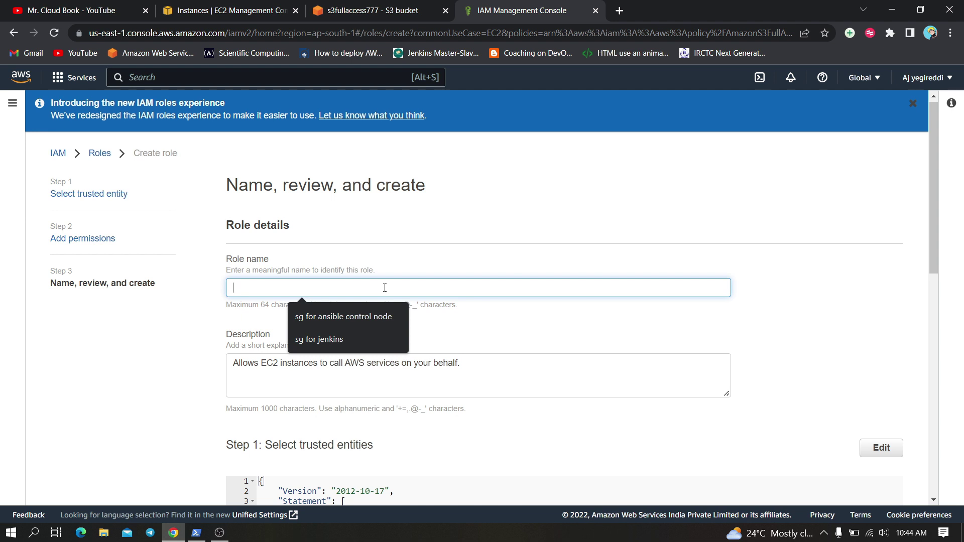
text(S3)
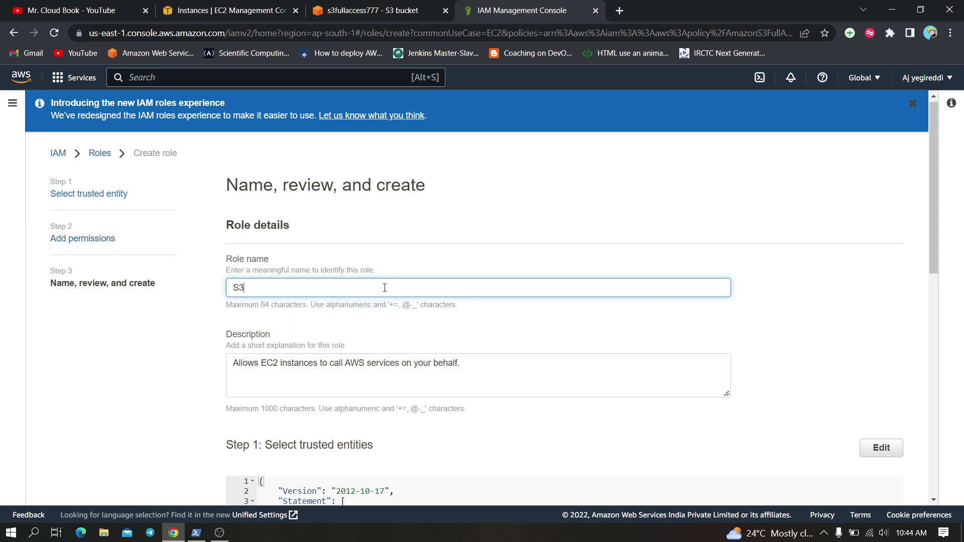
text(fullstatic)
scroll(385, 287, down, 4)
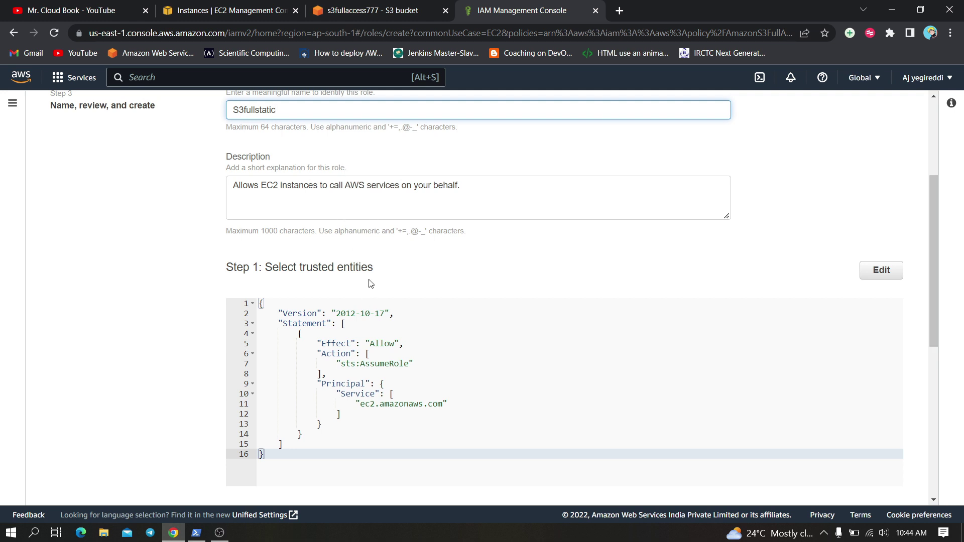
scroll(370, 284, down, 3)
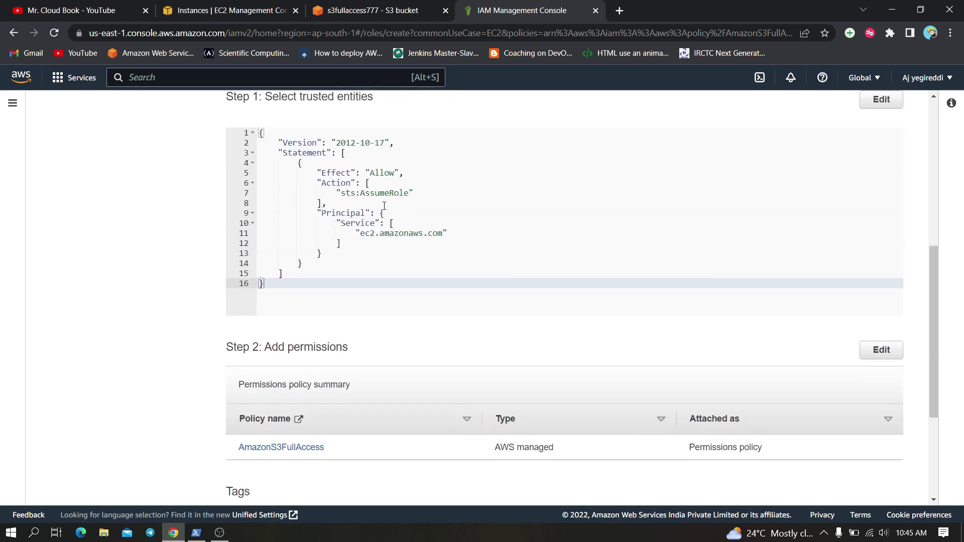
scroll(446, 261, down, 2)
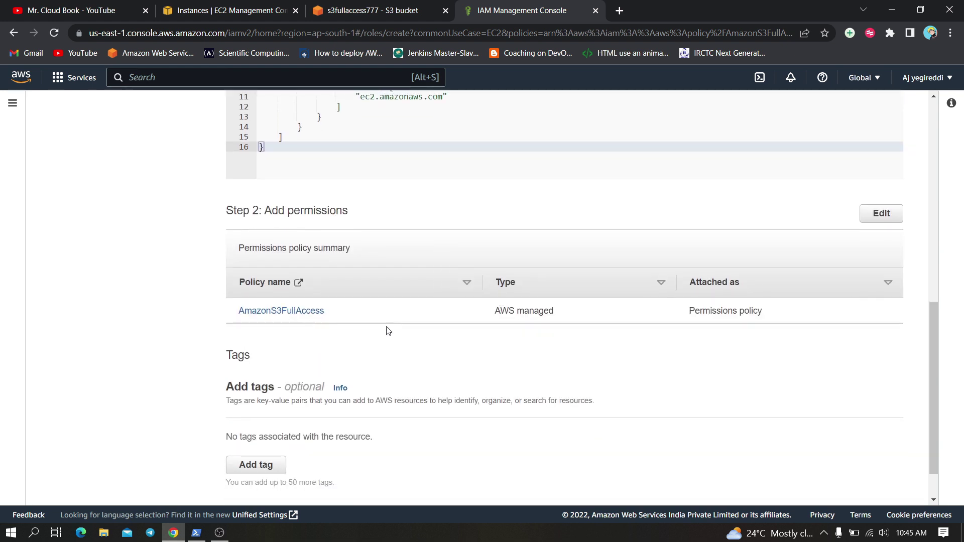
scroll(463, 351, down, 1)
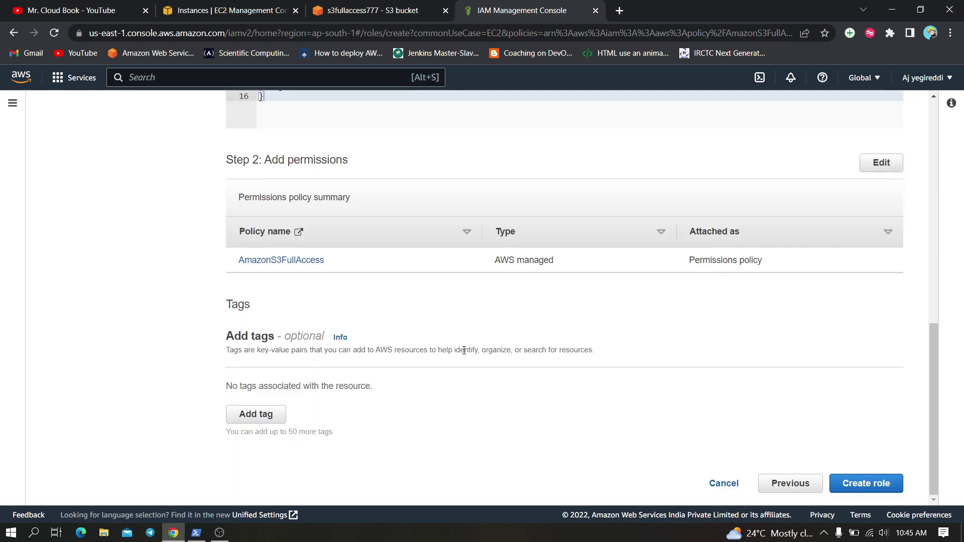
click(866, 484)
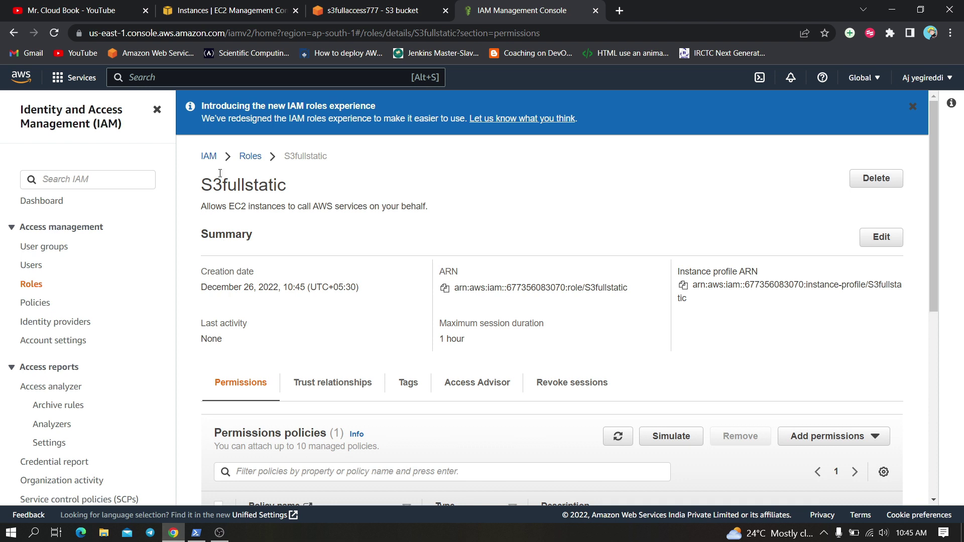
drag(199, 185, 291, 187)
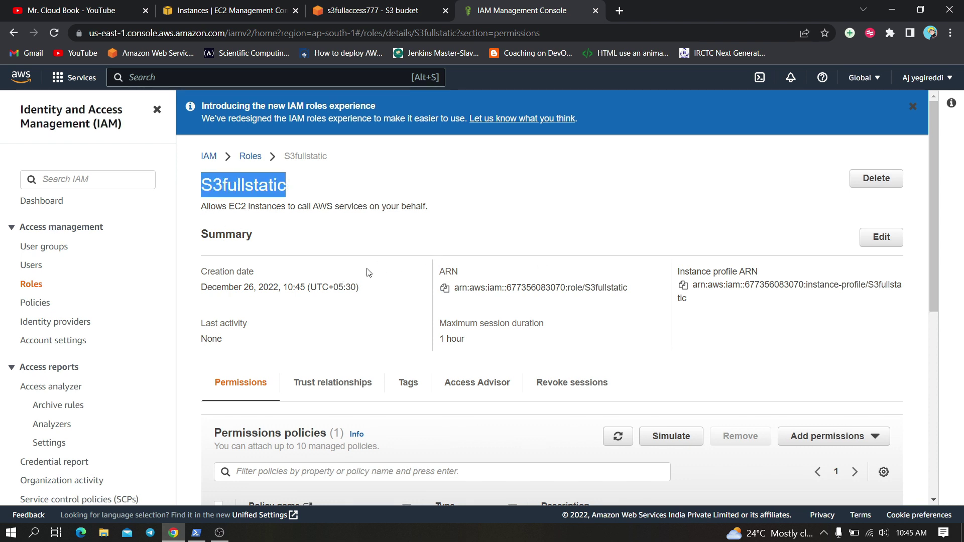
Attach the S3fullstatic IAM role to the Static-website EC2 instance, close the IAM page and refresh the instance list.
click(221, 6)
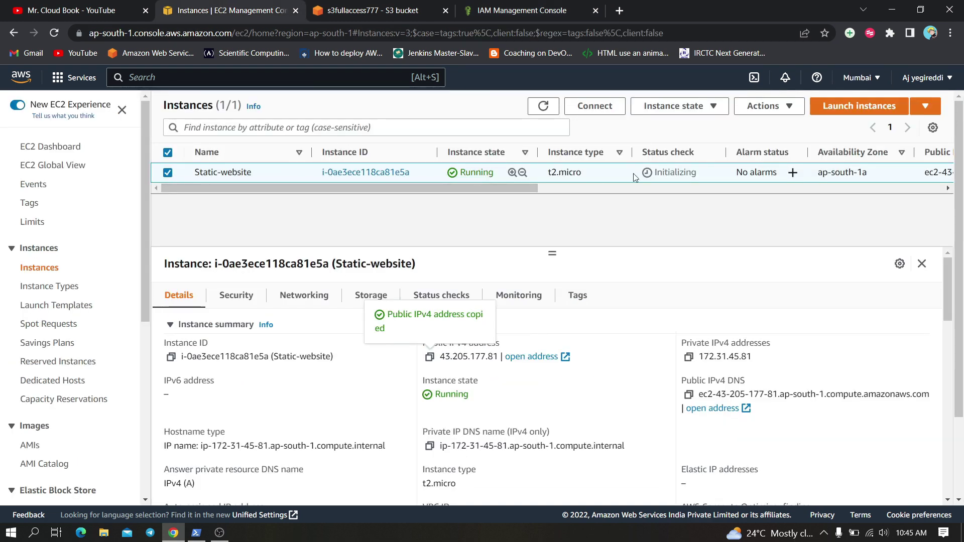
click(783, 108)
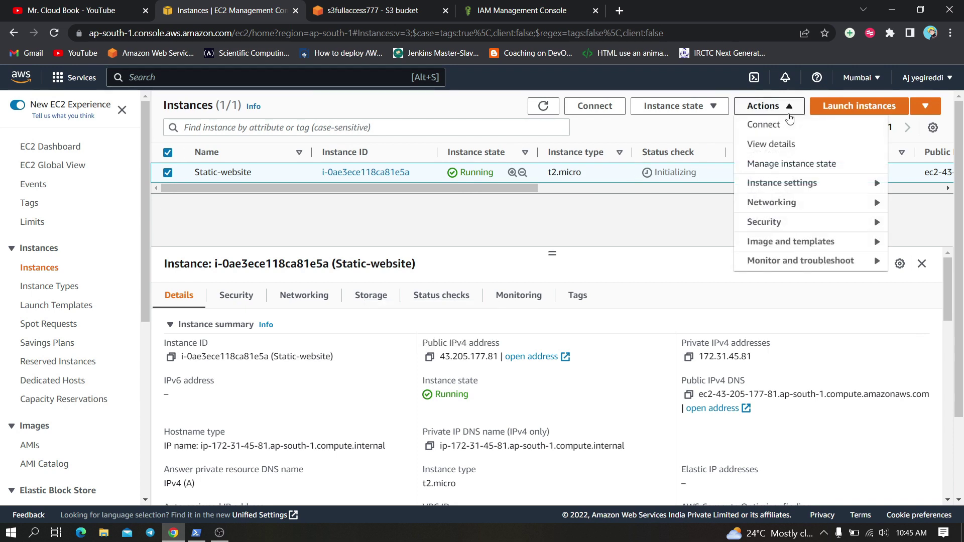
mouse_move(800, 229)
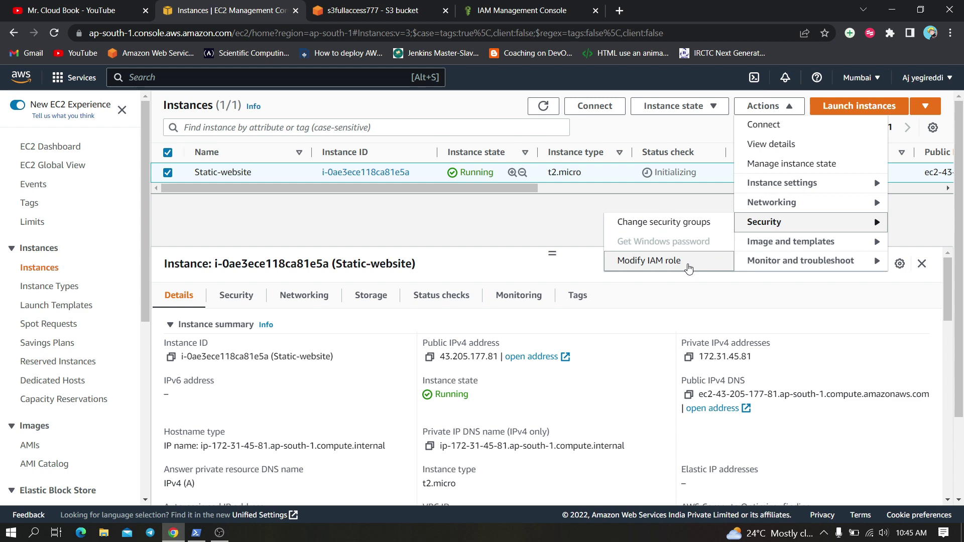
click(689, 269)
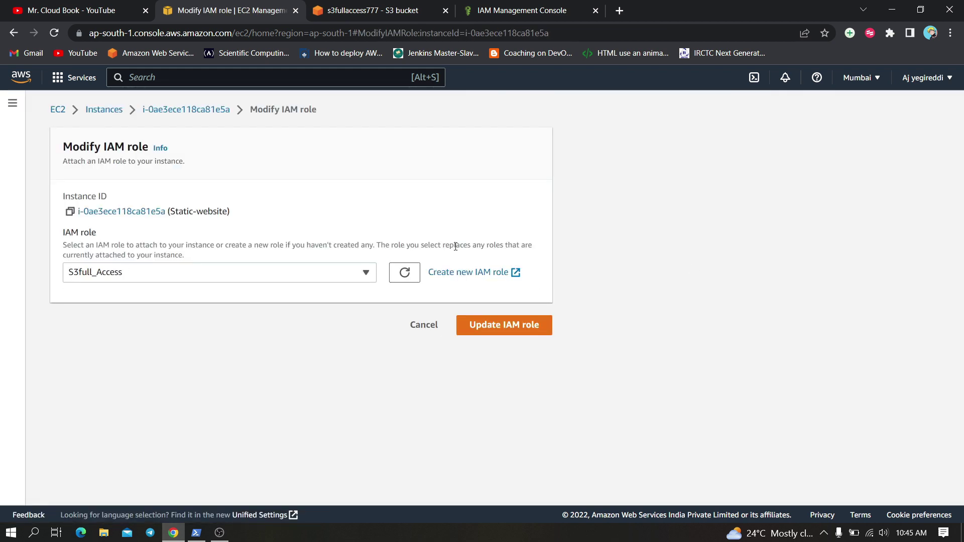
click(406, 276)
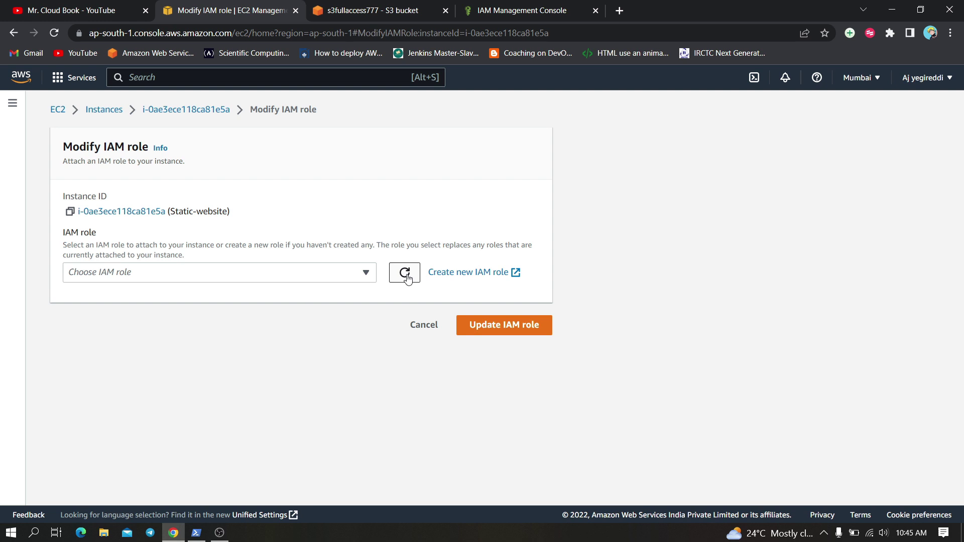
click(366, 275)
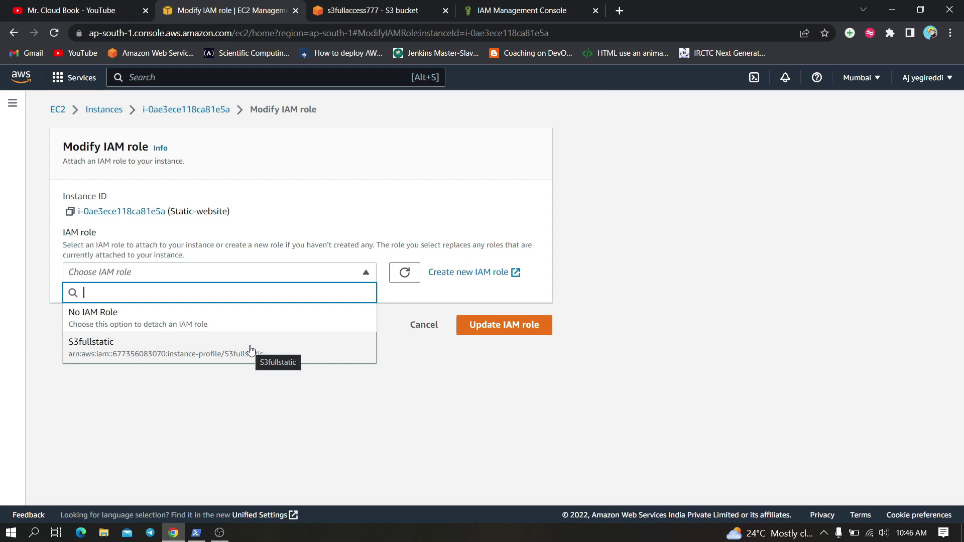
click(87, 348)
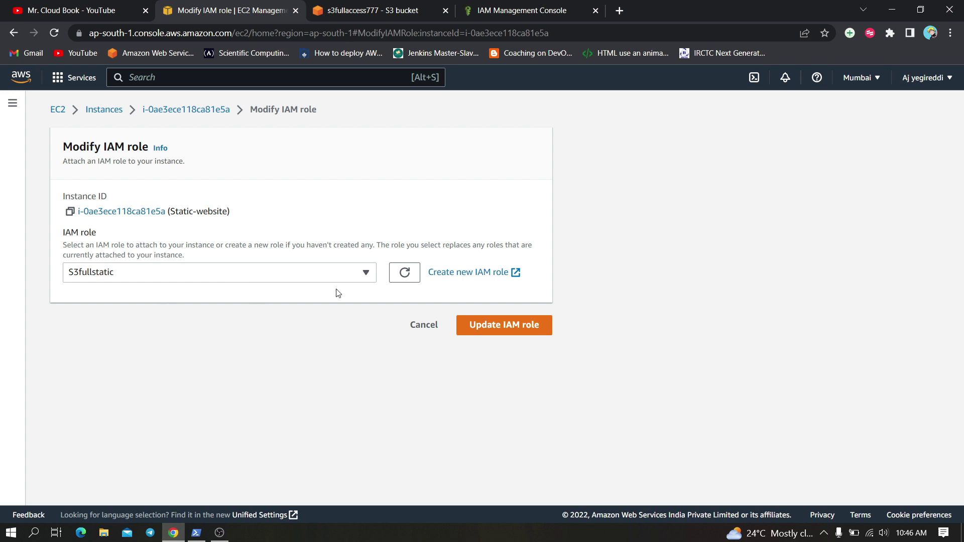
click(482, 323)
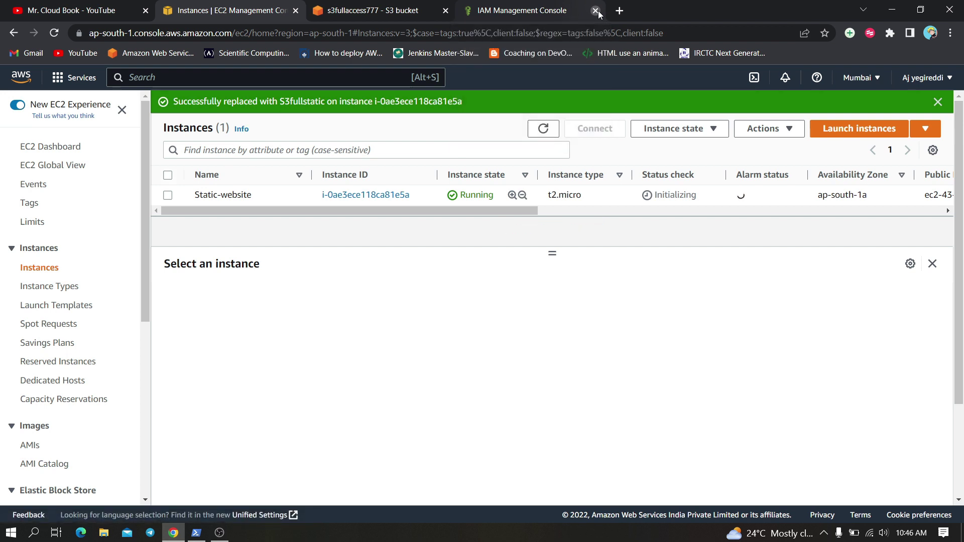
click(596, 10)
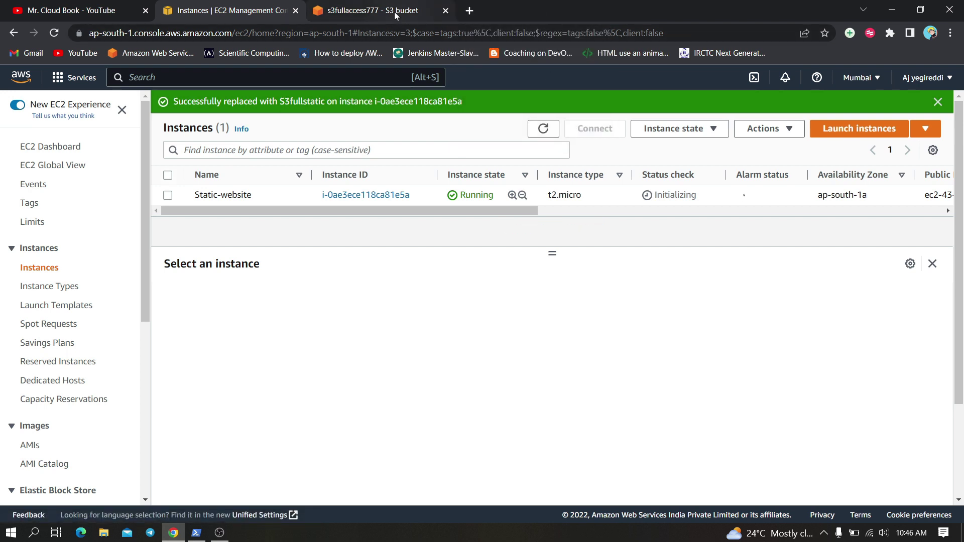
click(549, 136)
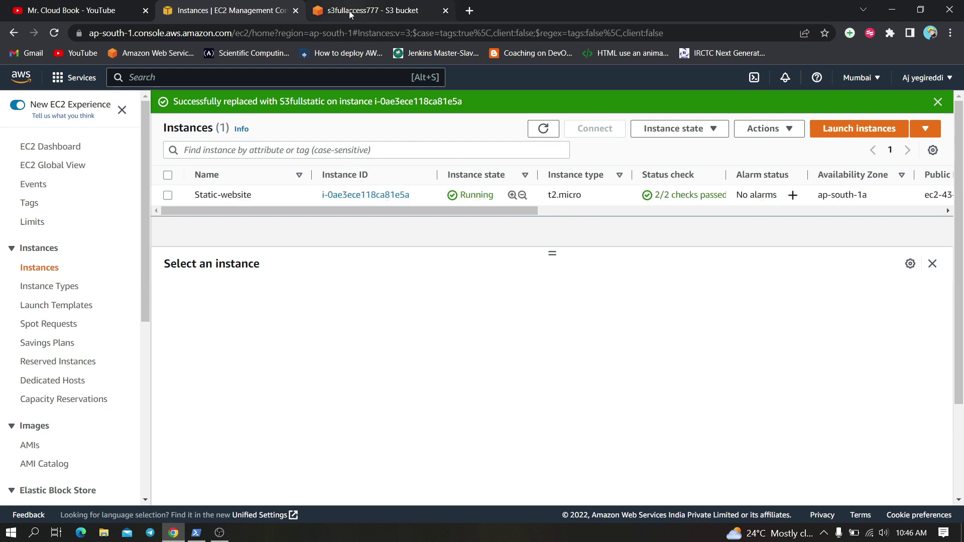
In the s3fullaccess777 bucket, start an upload and add the index, script and style files from Desktop > Html > Naughty login.
click(350, 14)
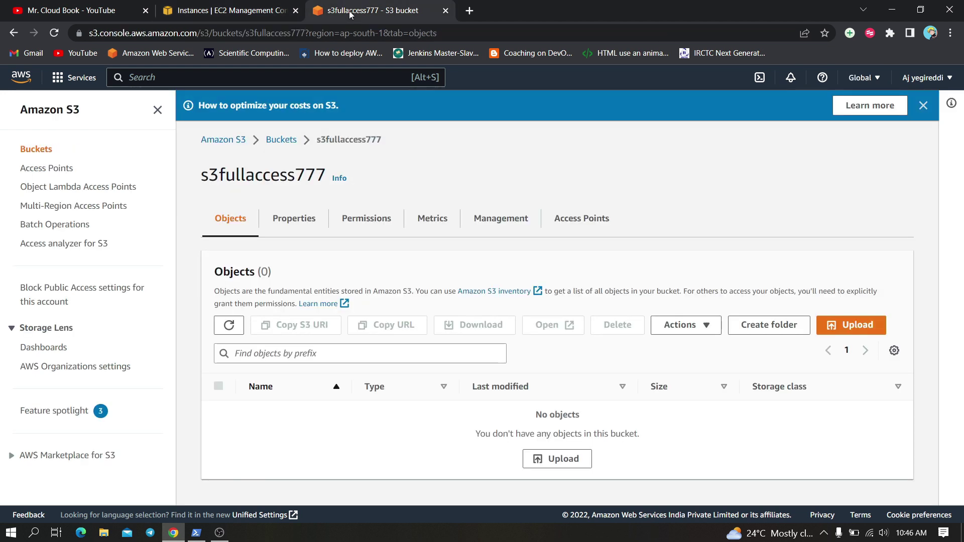
drag(202, 177, 329, 172)
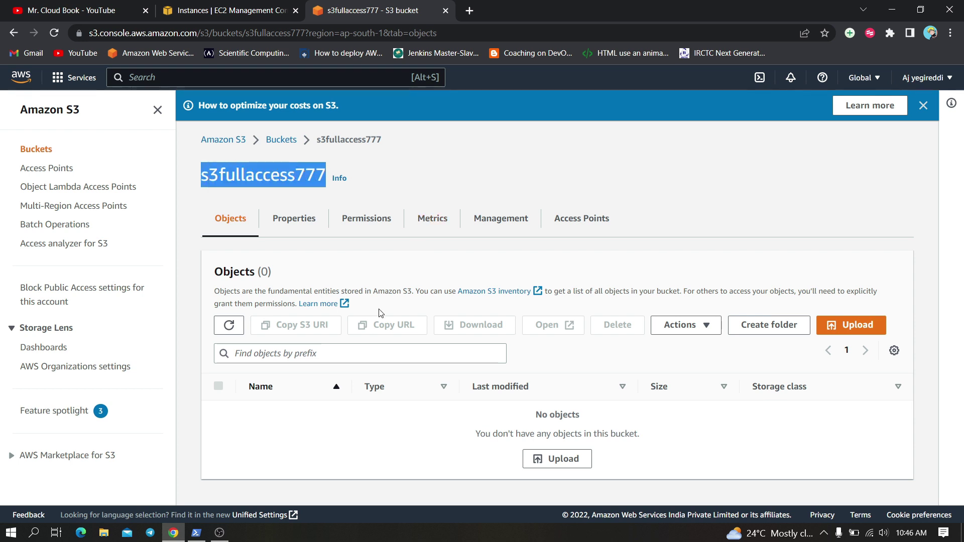
click(432, 263)
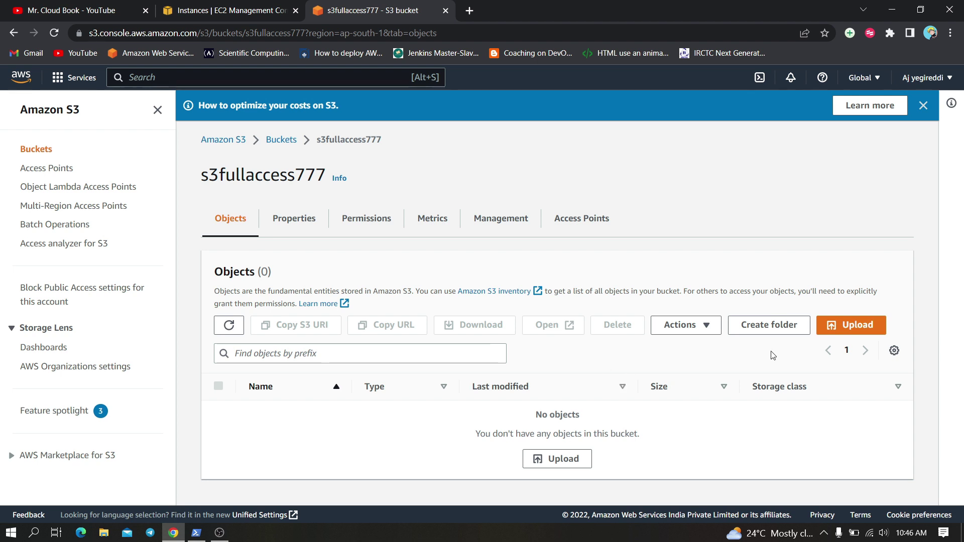
click(857, 327)
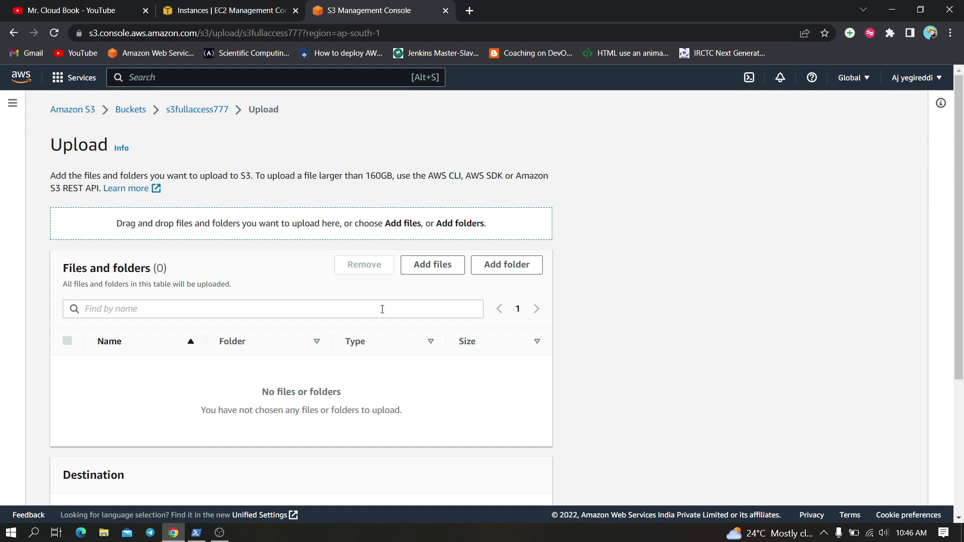
click(434, 272)
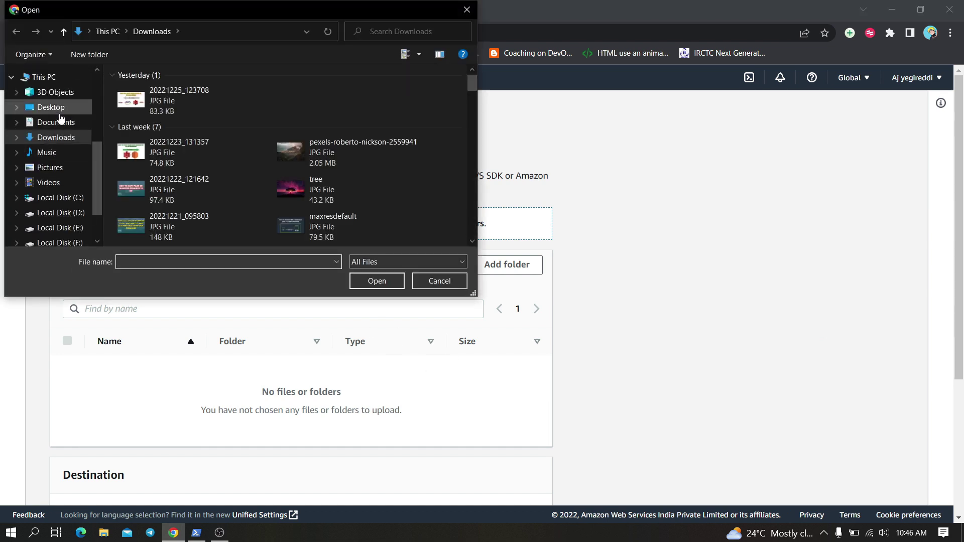
click(56, 108)
click(297, 124)
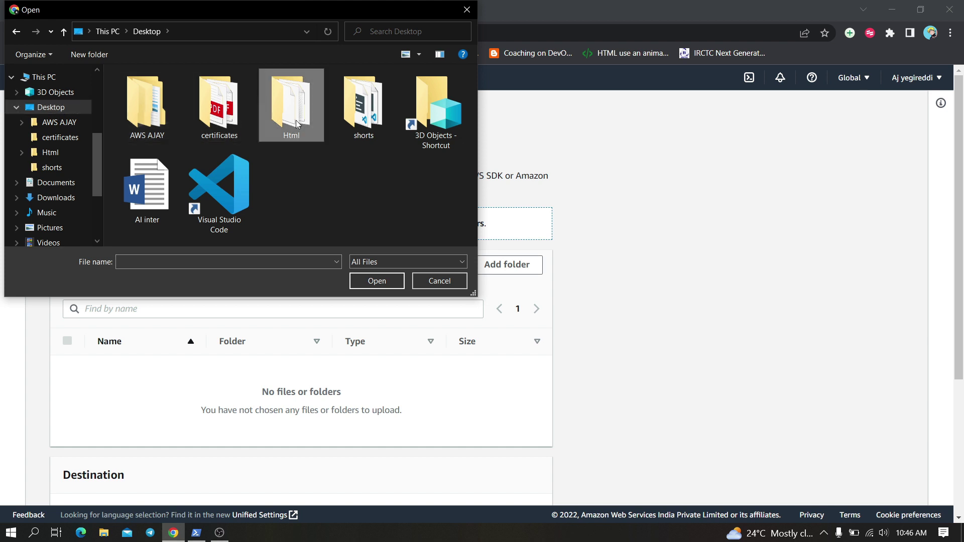
double_click(297, 124)
double_click(330, 115)
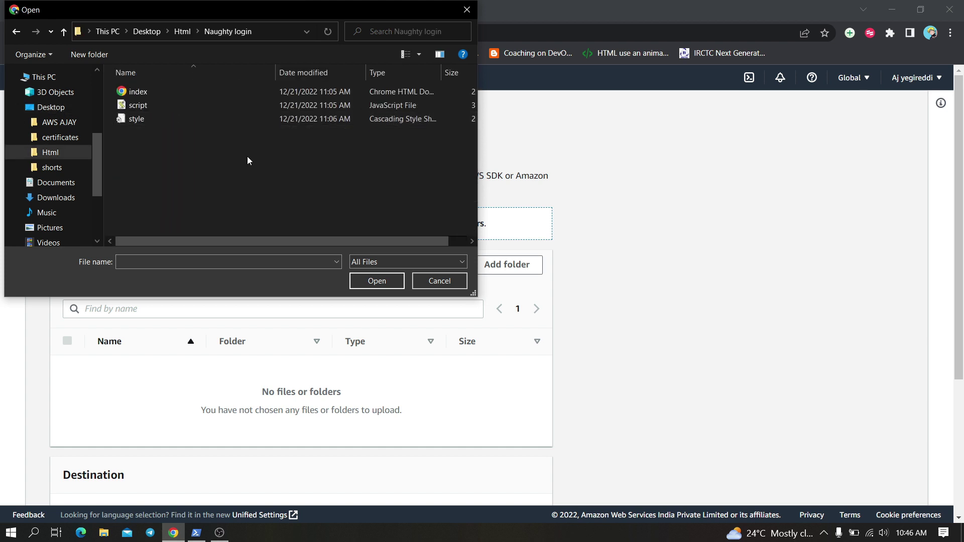
key(ctrl+a)
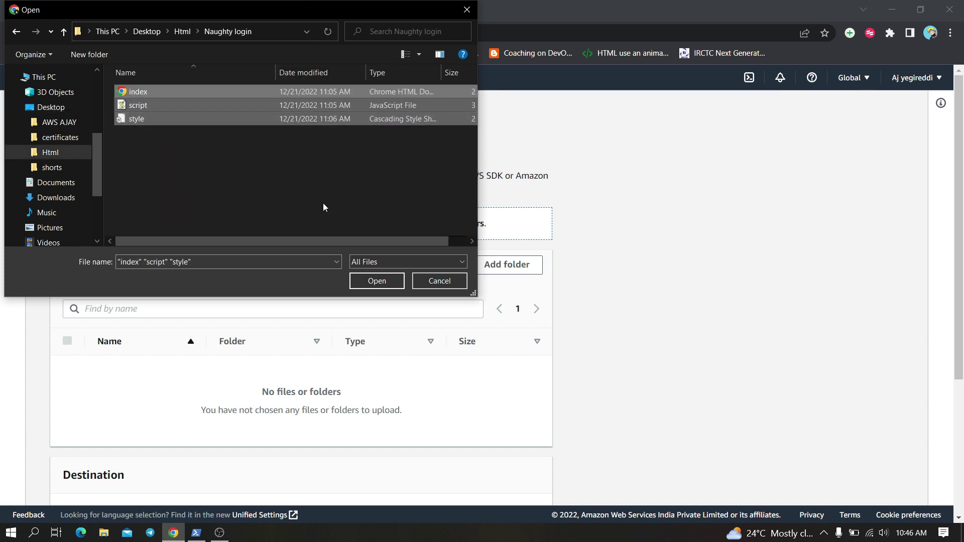
click(377, 280)
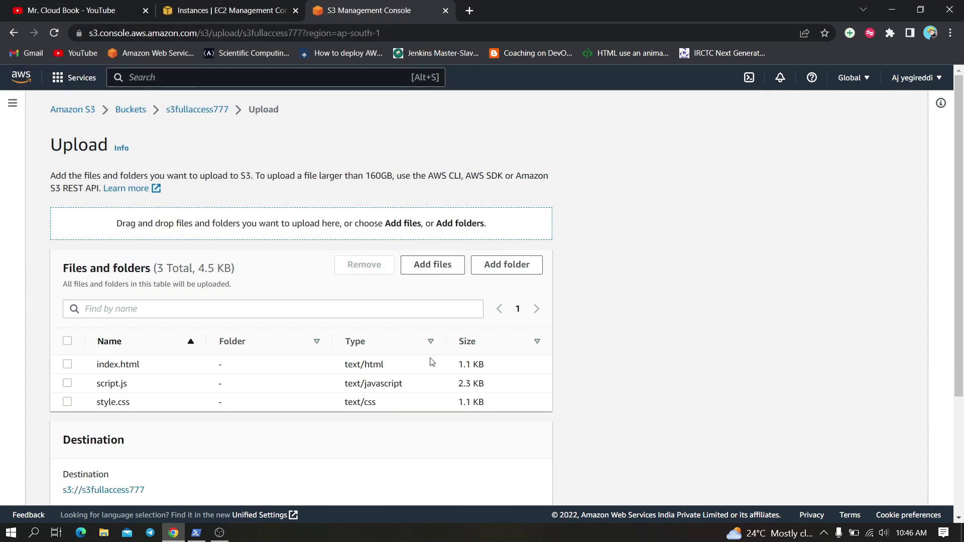
Upload the three added website files to s3://s3fullaccess777 and close the upload status page.
scroll(427, 386, down, 2)
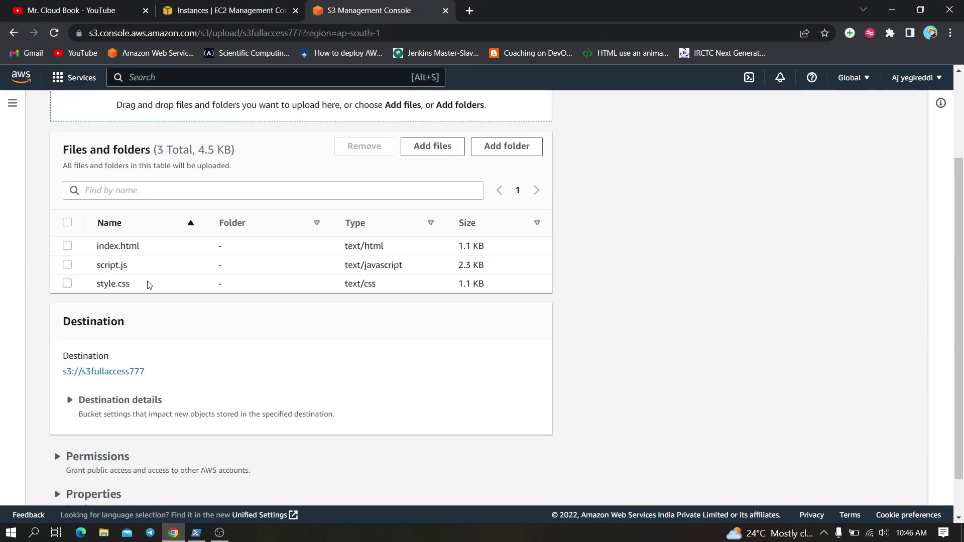
scroll(406, 317, down, 1)
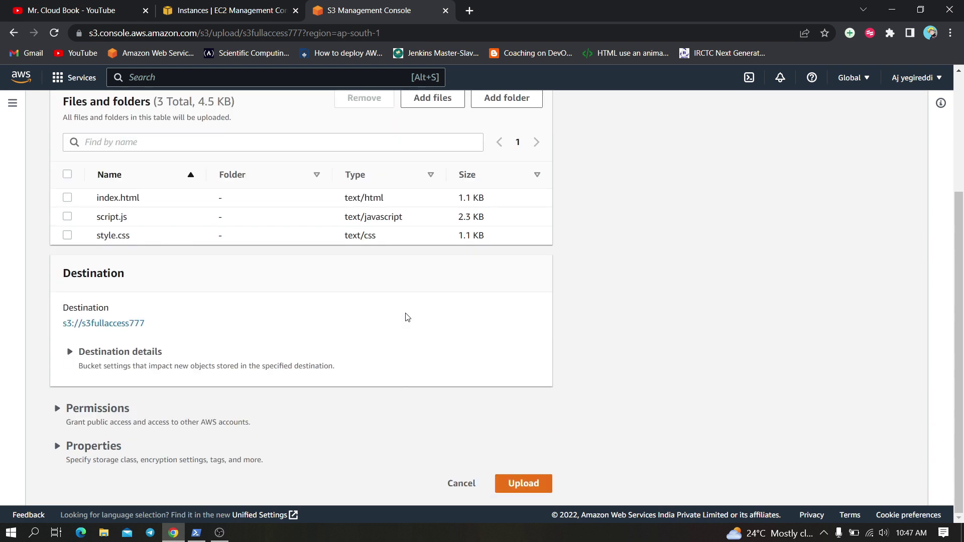
click(529, 485)
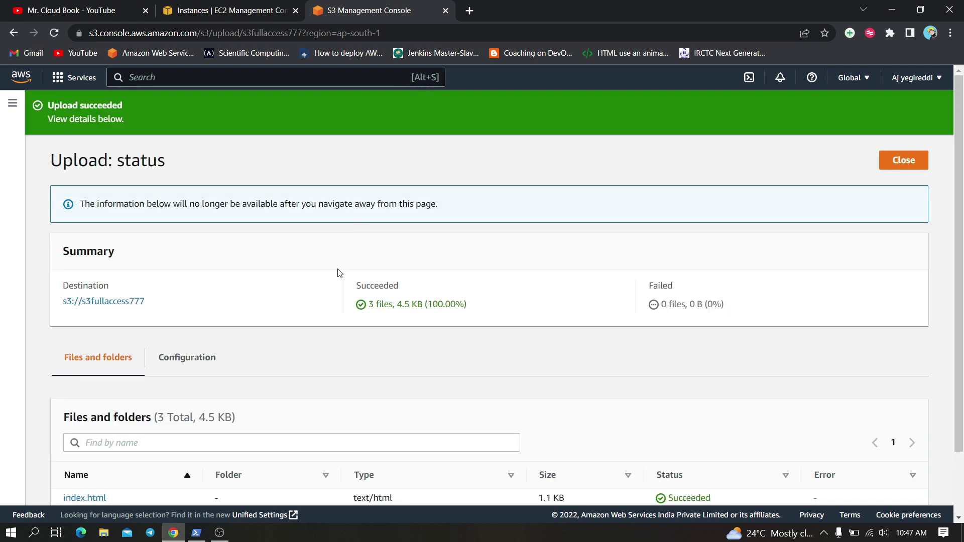
click(902, 161)
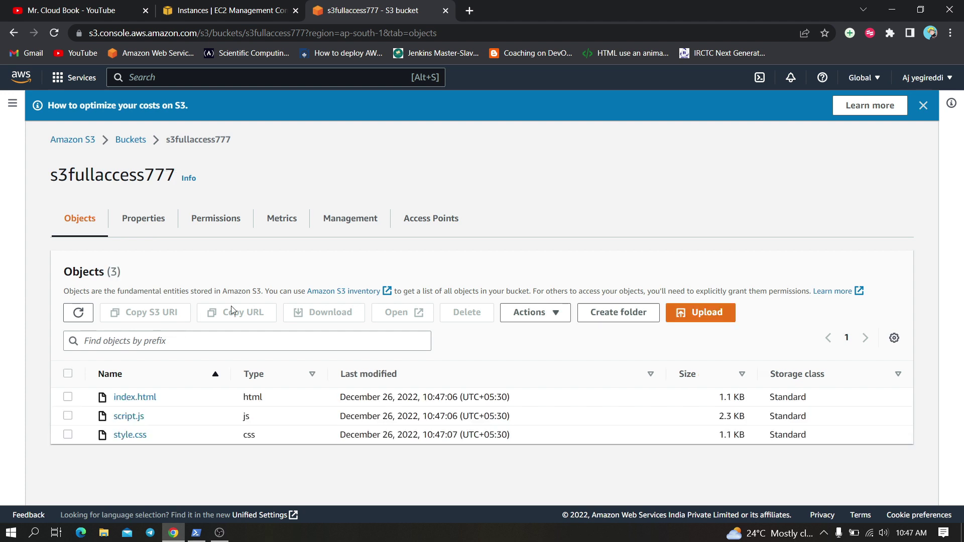
Make index.html, script.js and style.css public using ACL, and close the status page.
click(67, 374)
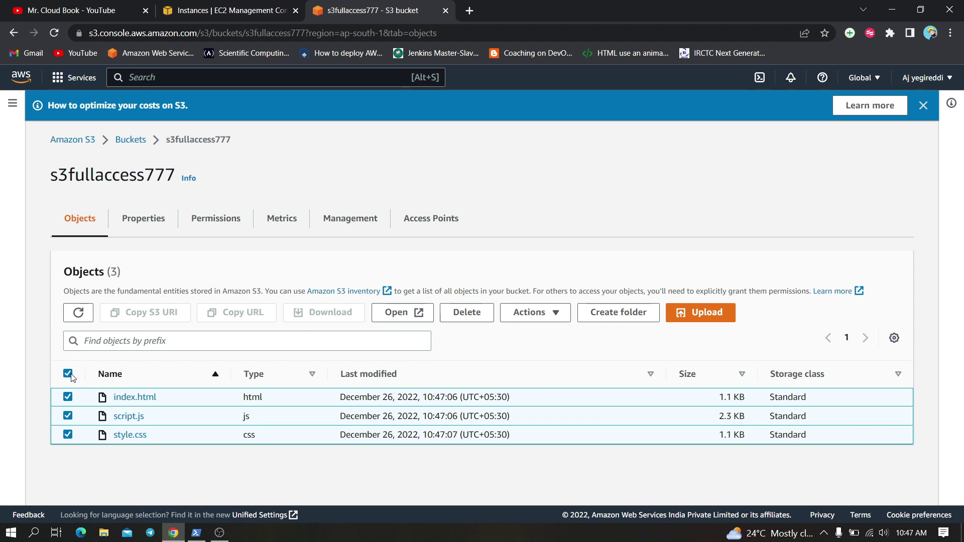
click(538, 318)
scroll(567, 250, down, 2)
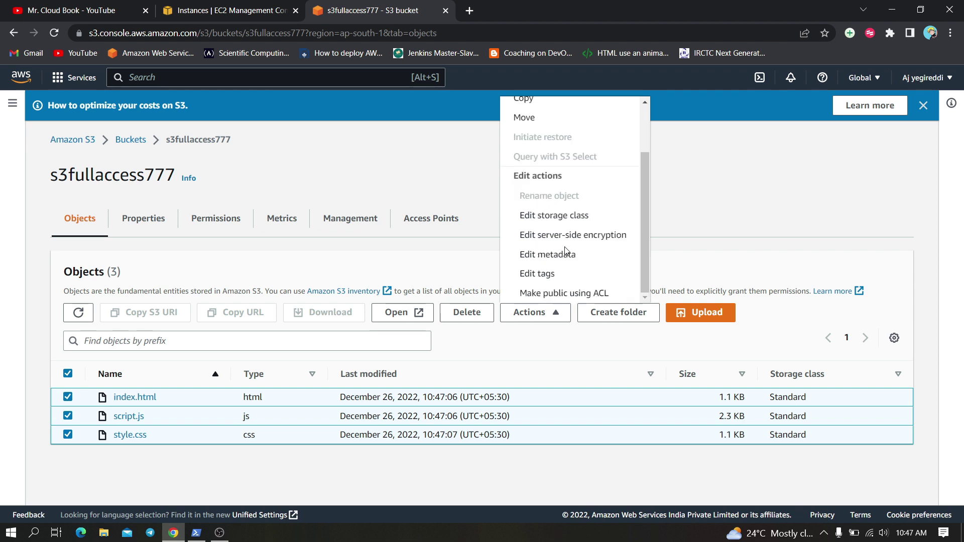
click(562, 293)
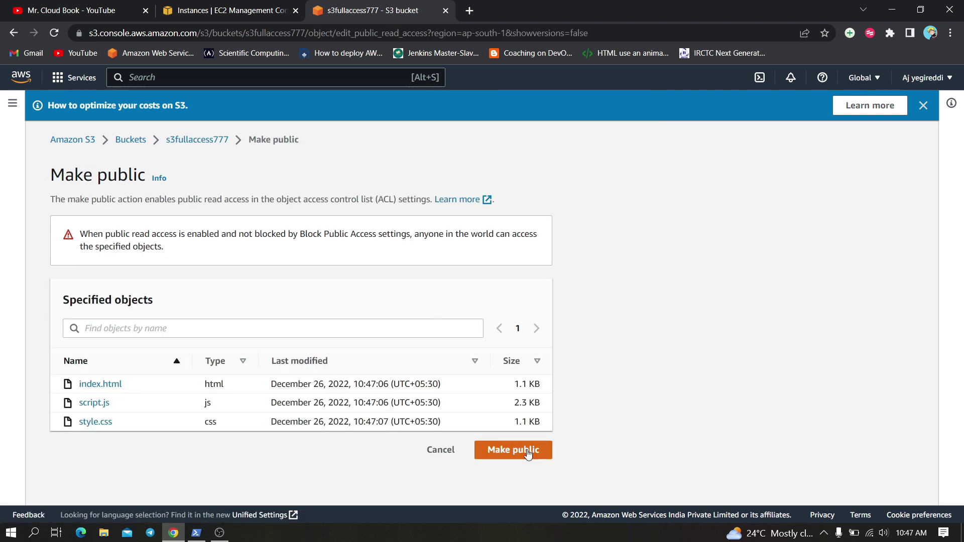
click(526, 450)
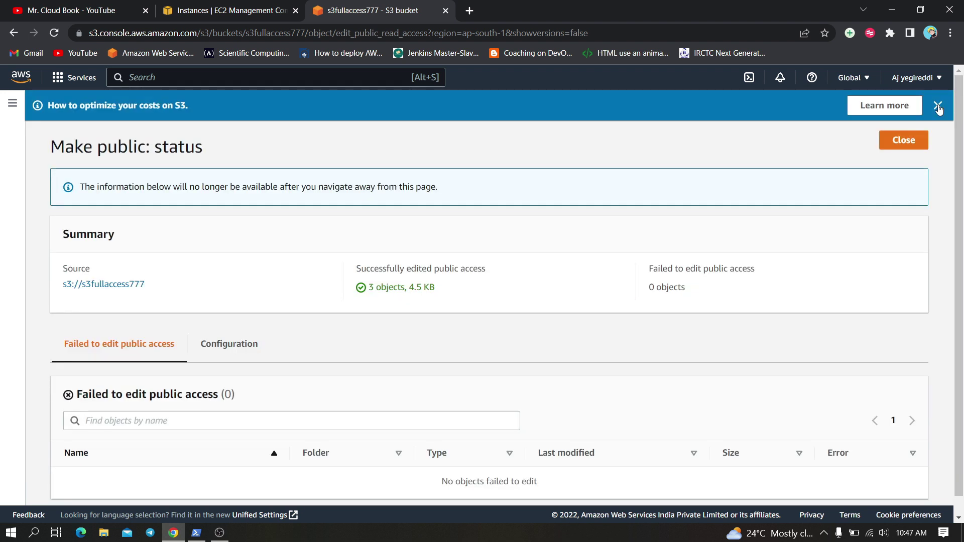
click(904, 140)
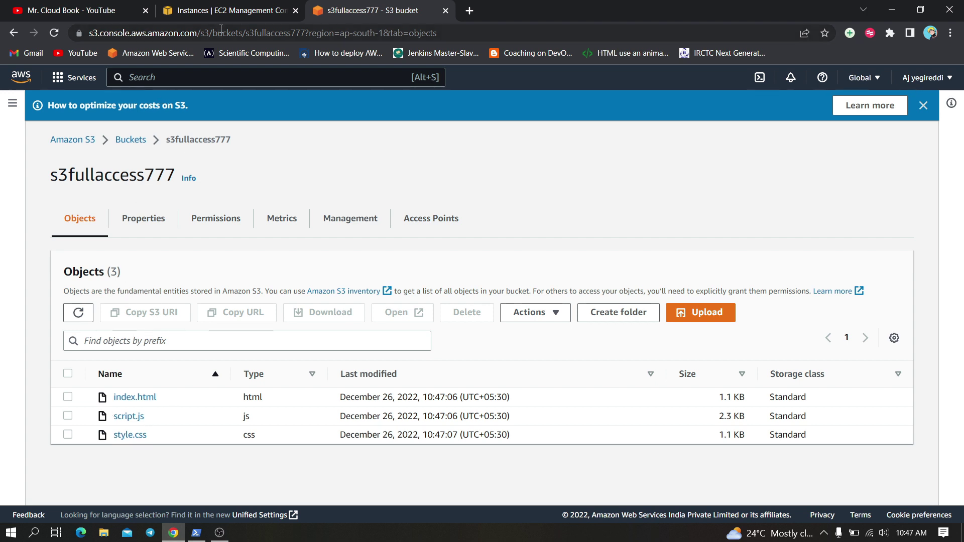
Switch to the PowerShell window connected to the EC2 instance, run sudo yum update -y, and become root with sudo su.
click(224, 12)
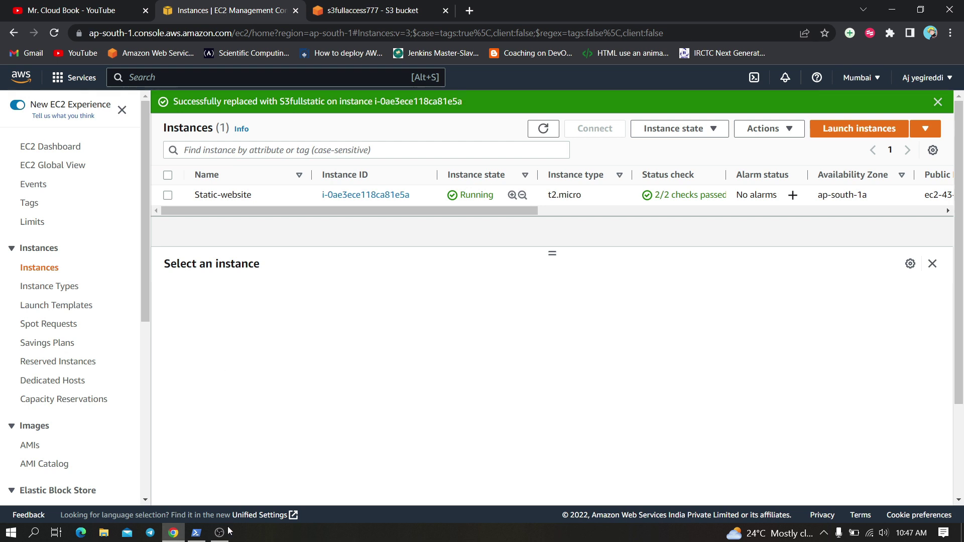
click(199, 537)
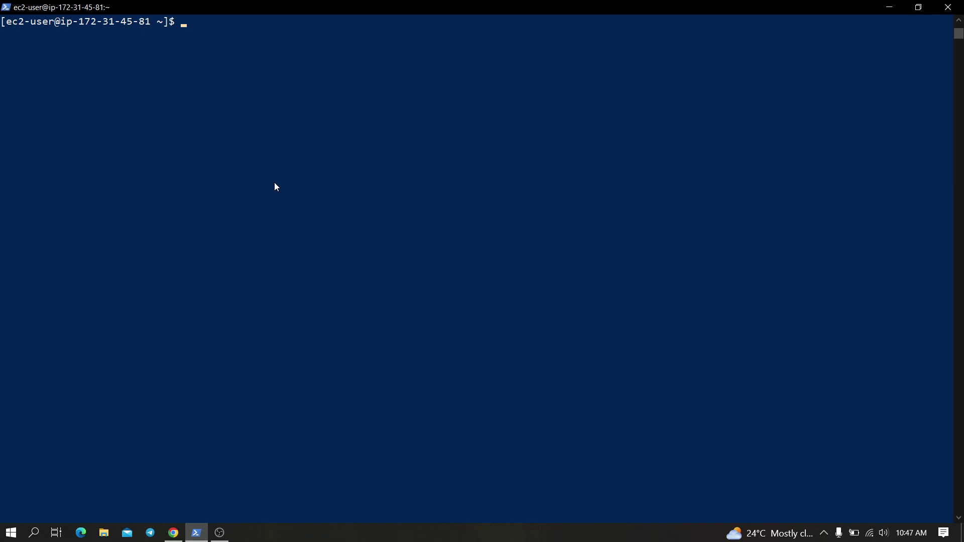
text(sudo yum update -y)
key(Return)
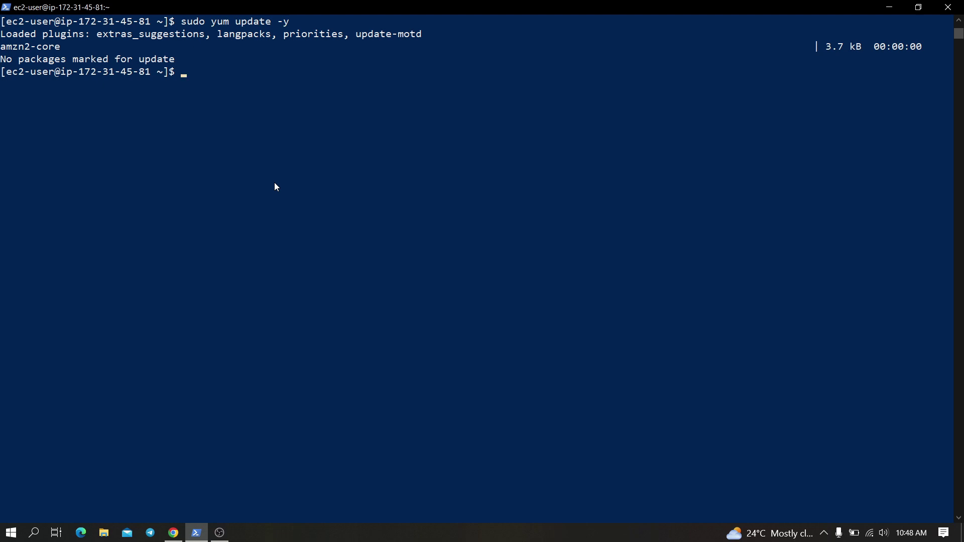
text(sudo su)
key(Return)
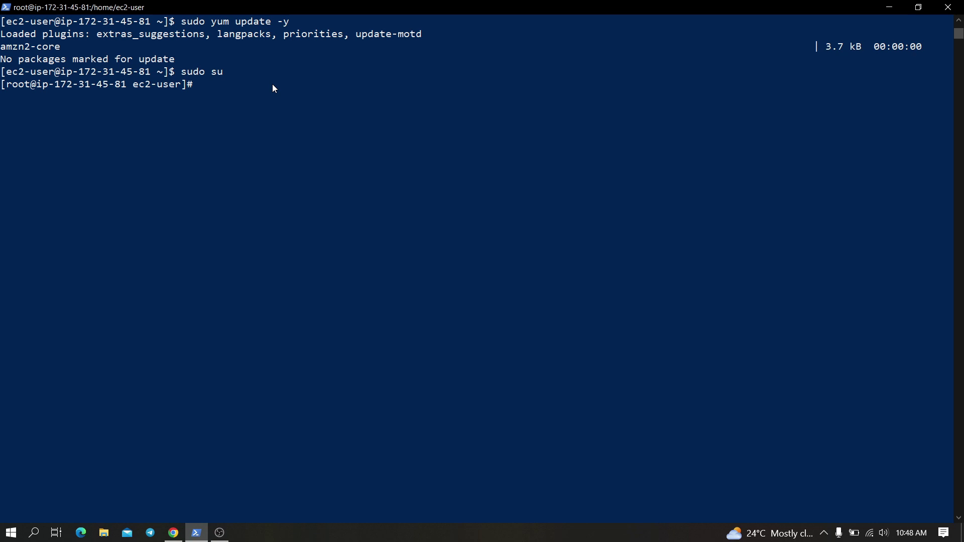
Install the web server with yum install httpd -y and enable it at boot with chkconfig httpd on.
text(sudo)
key(BackSpace)
key(BackSpace)
key(BackSpace)
key(BackSpace)
text(yum install httpd -y)
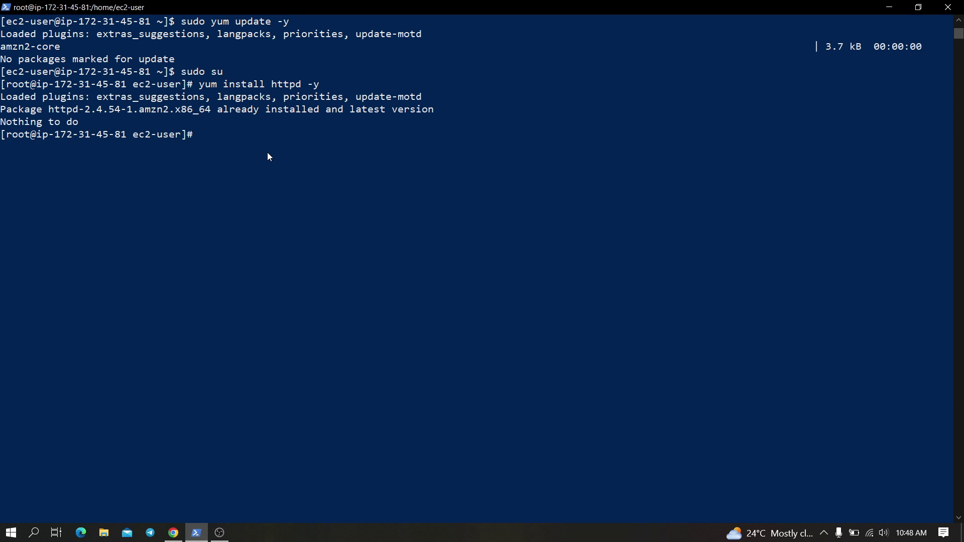
text(chkcon)
text(fig httpd on)
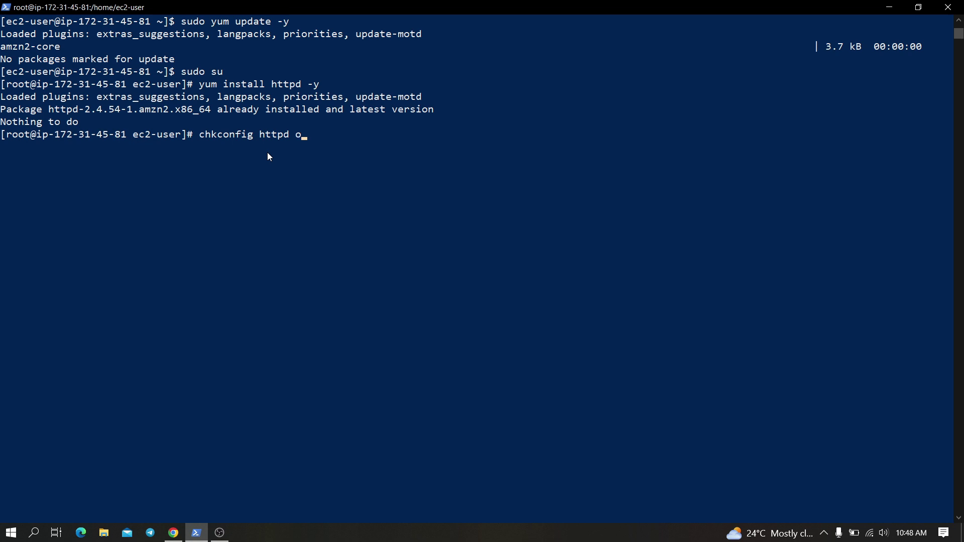
key(Return)
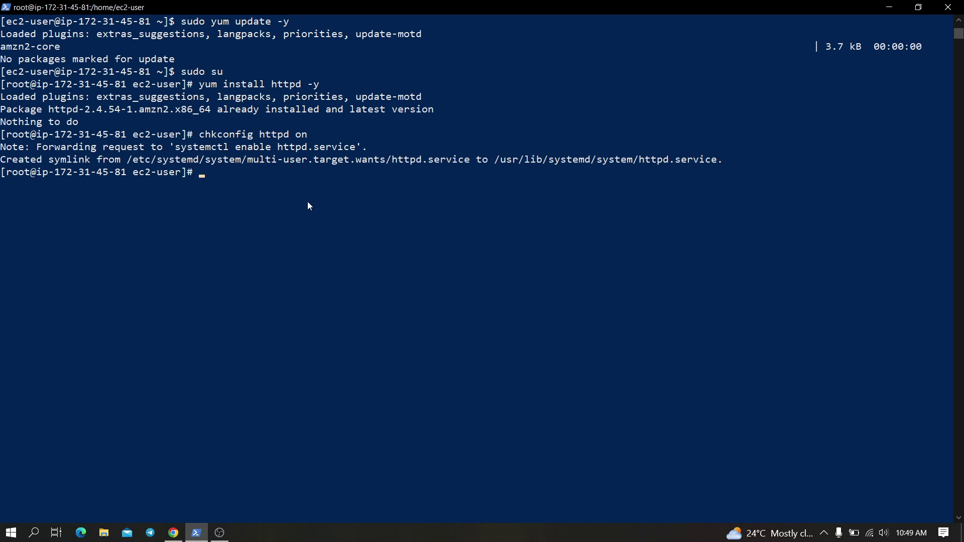
Change to /var/www/html, list its contents, and remove Cloud.txt, error.html, style.css and the old subdirectory.
text(cd /var/www/html)
key(Return)
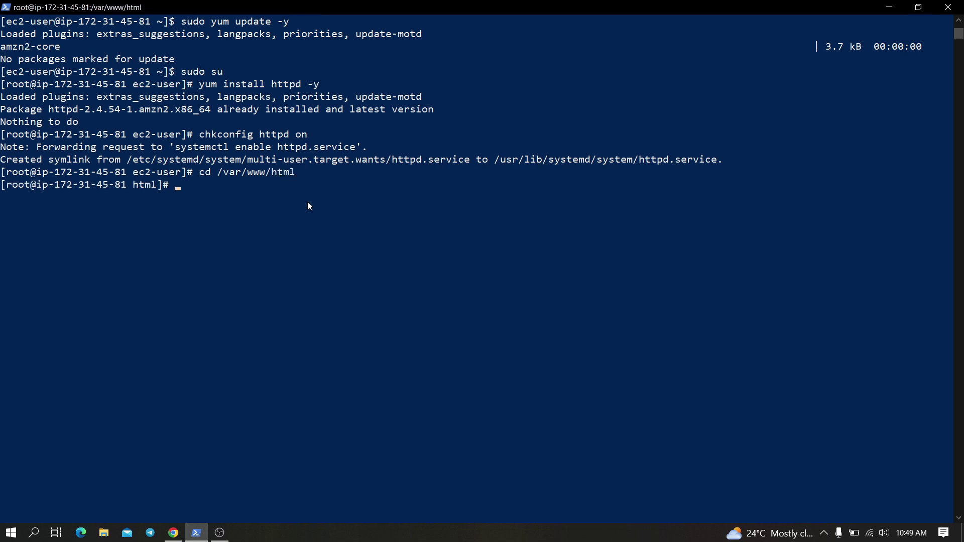
text(ls)
key(Return)
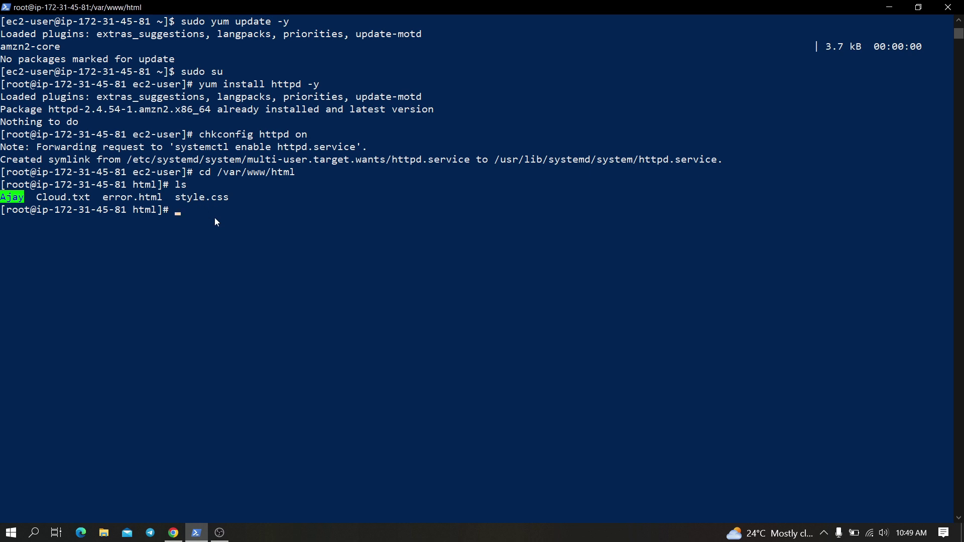
text(rm)
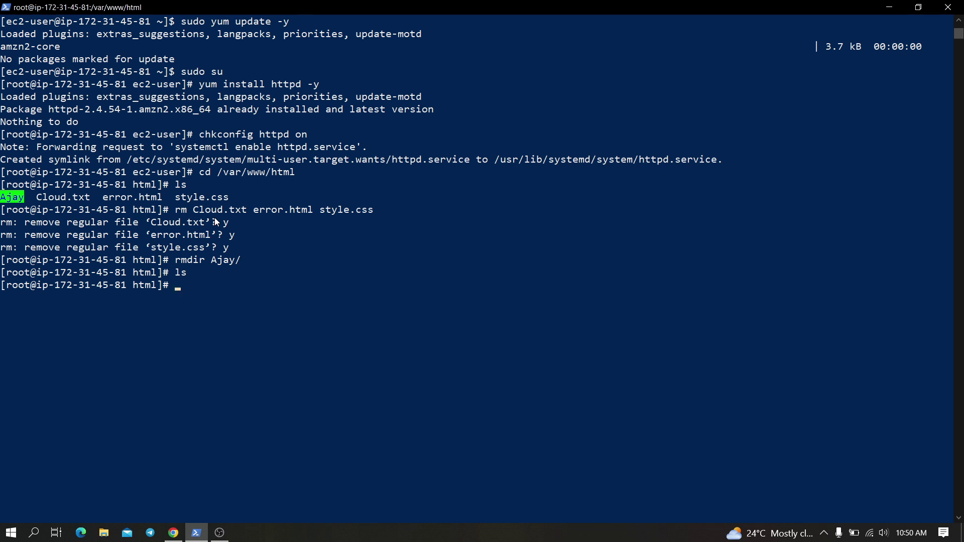
key(Return)
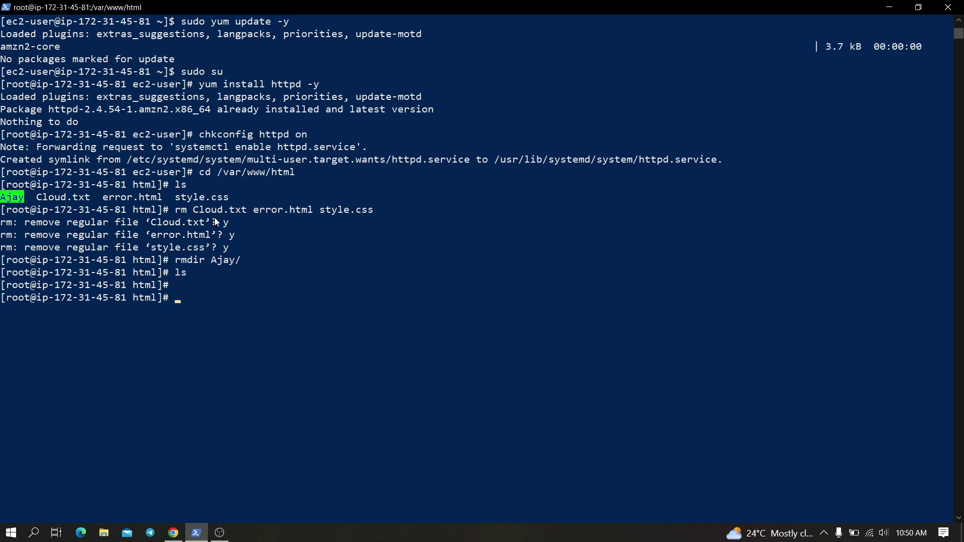
Download the bucket's files into the web root with aws s3 sync s3://s3fullaccess777/ /var/www/html.
text(aws s3 sync s3://)
text(s3fullaccess777)
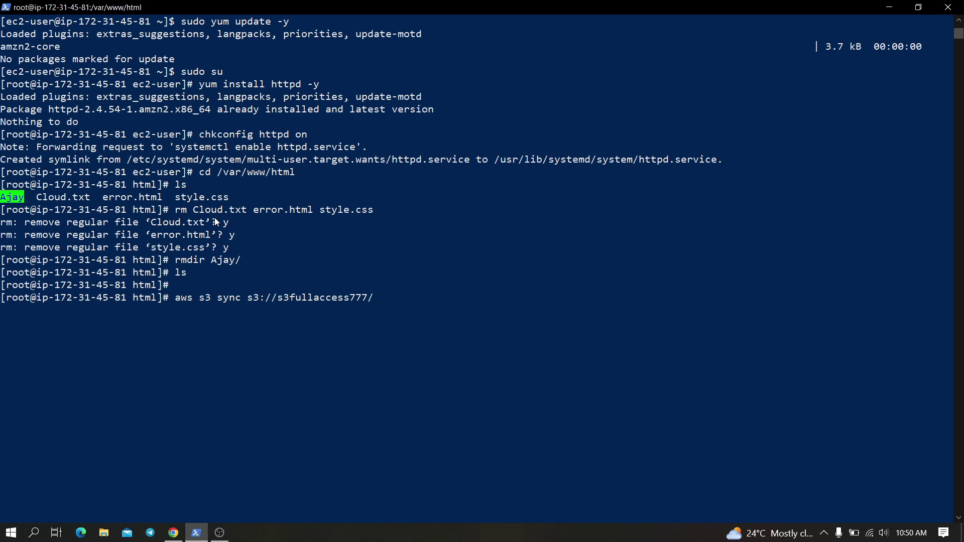
text(/var)
text(/www/h)
text(rml)
key(BackSpace)
key(BackSpace)
key(BackSpace)
text(tml)
key(Return)
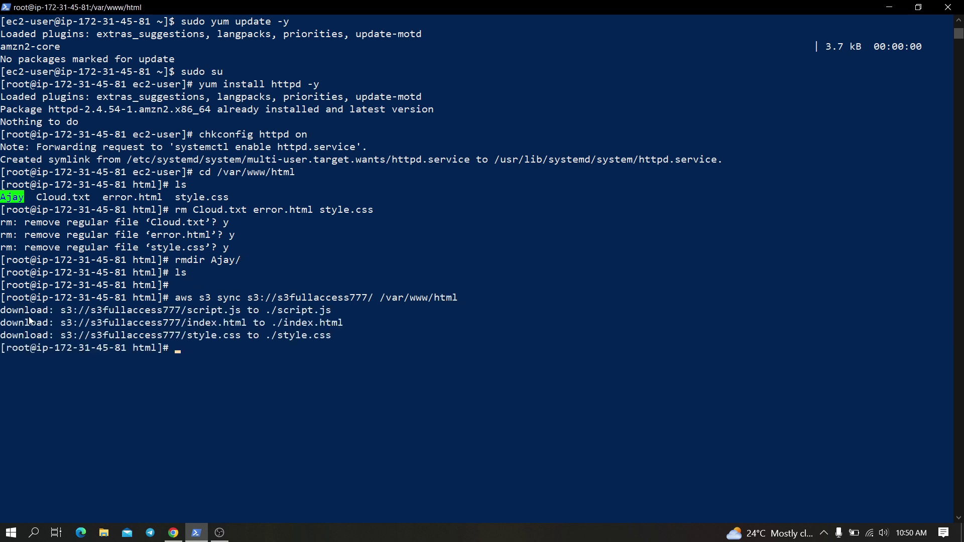
List the files in the web root and start the web server with service httpd start.
click(173, 273)
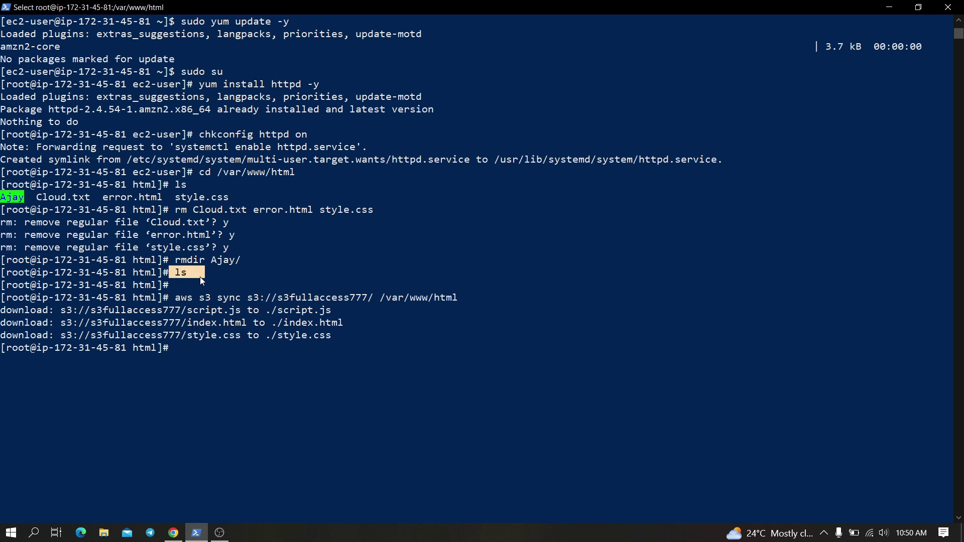
text(ls)
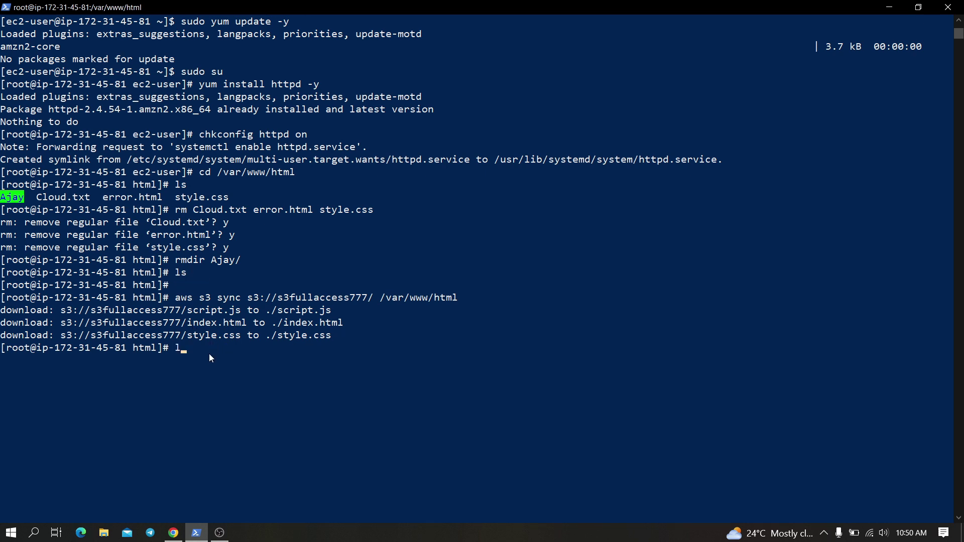
key(Return)
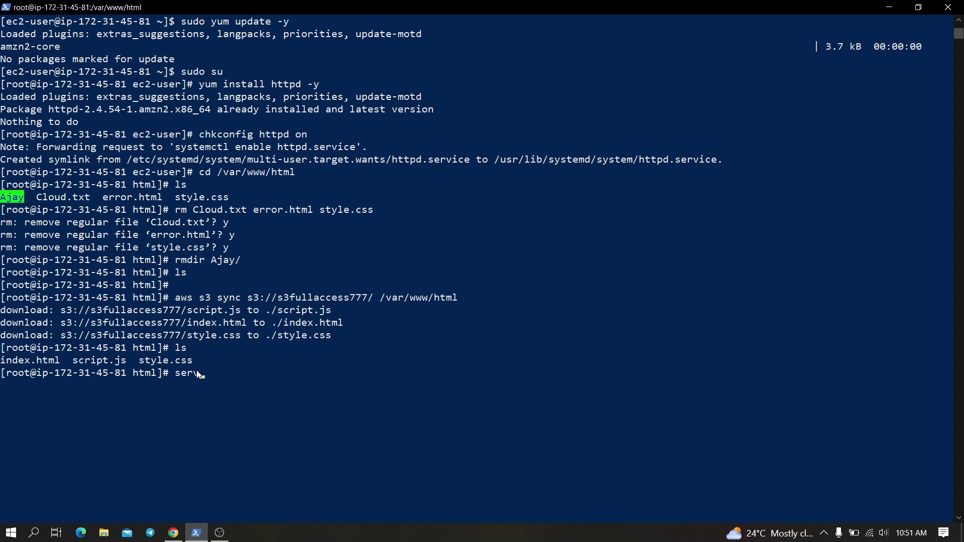
text(ice httpd start)
key(Return)
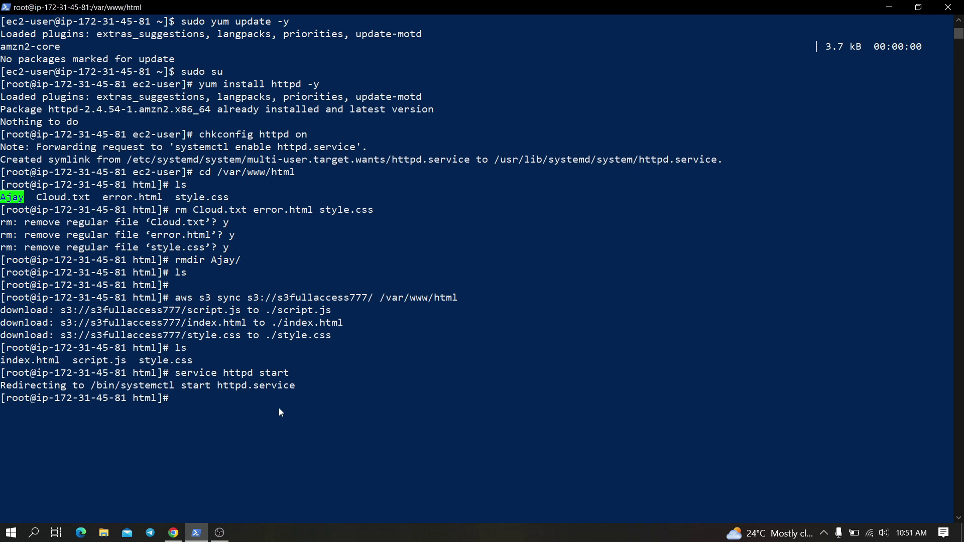
Switch to Chrome, copy the Static-website instance's public IPv4 address, and open it in a new Incognito window.
click(174, 535)
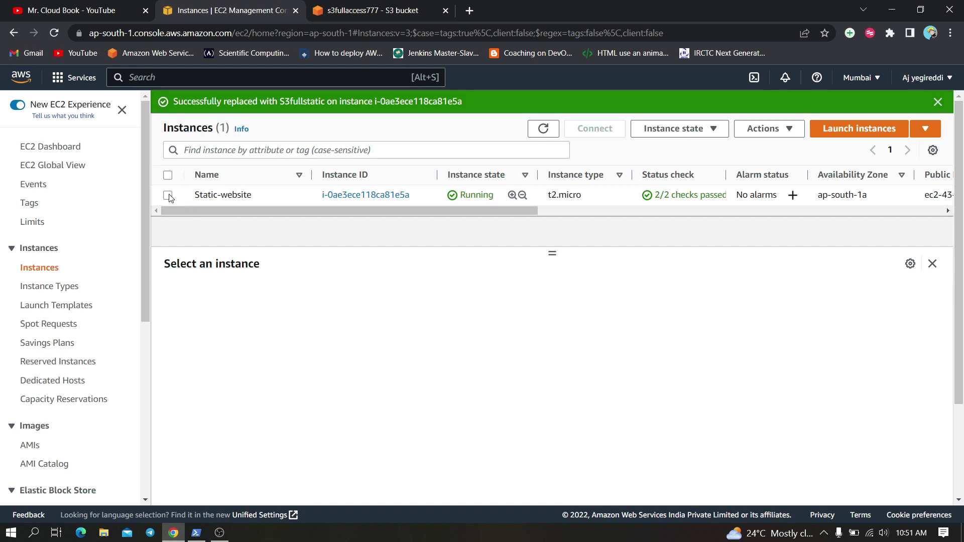
click(213, 201)
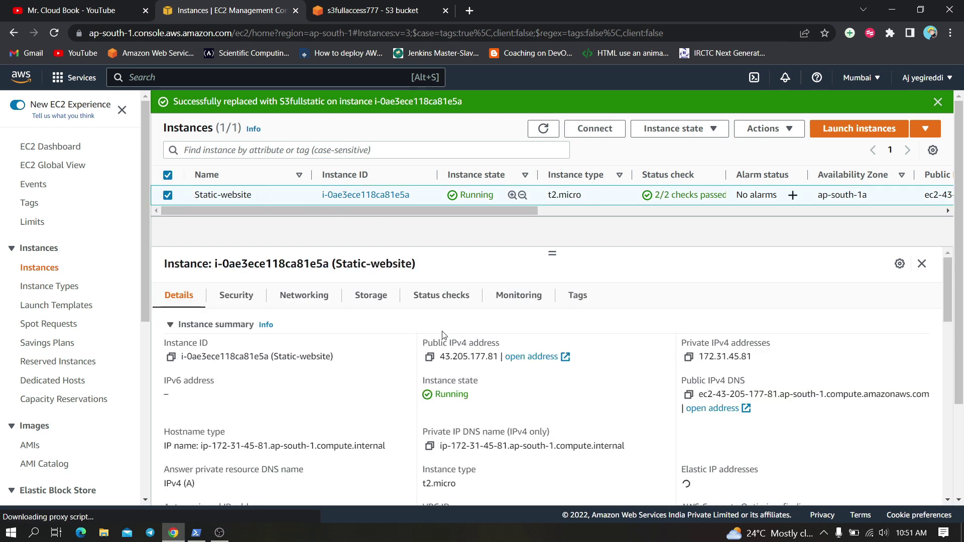
click(429, 357)
click(951, 33)
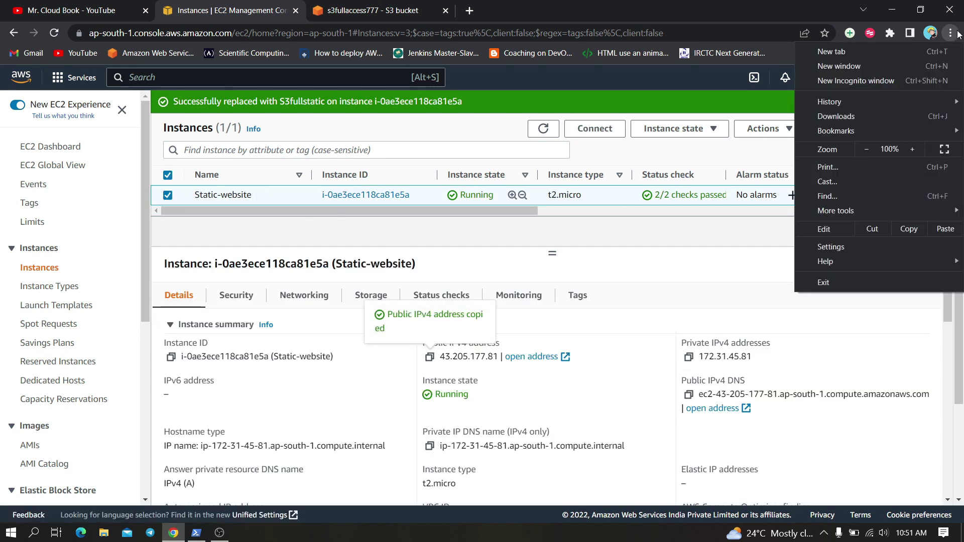
click(900, 83)
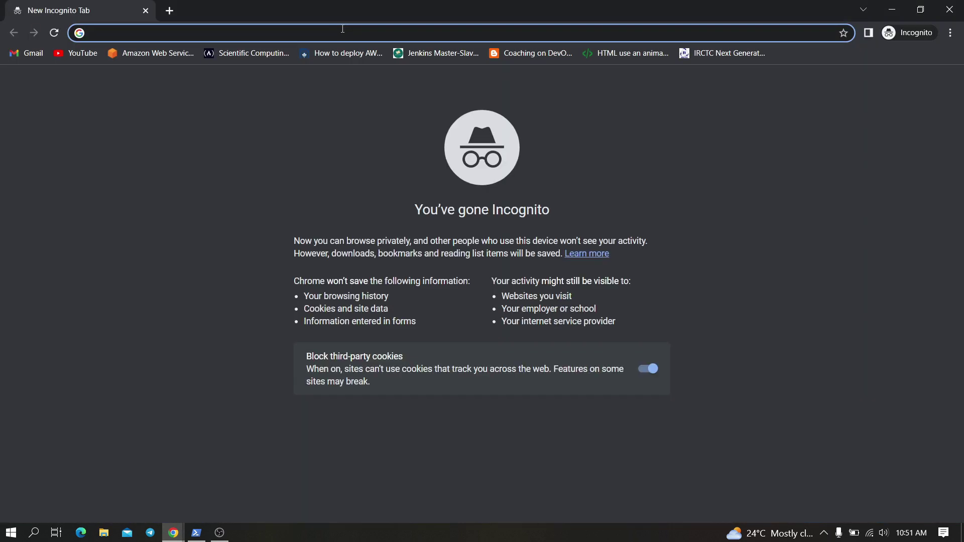
key(ctrl+v)
key(Return)
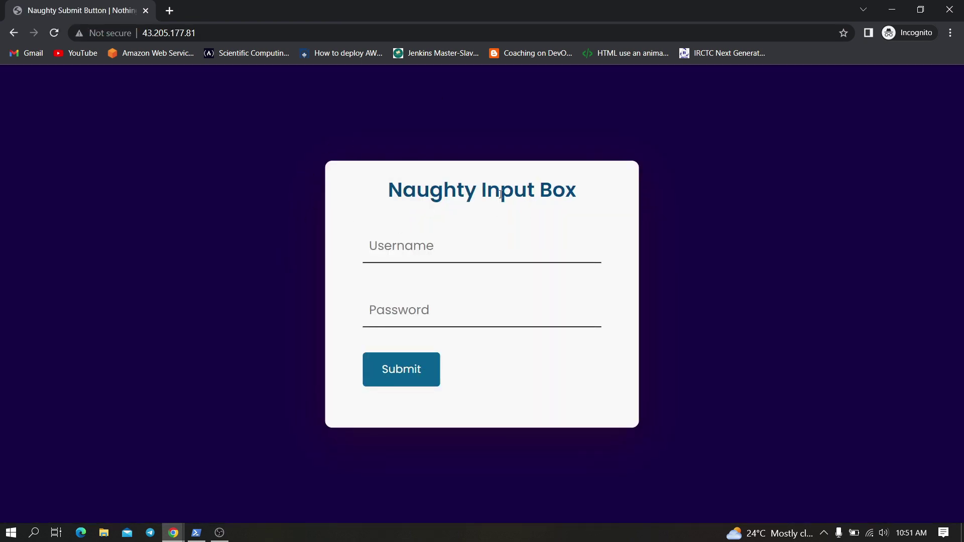
Test the Naughty Input Box form by filling in the username with an e-mail address and entering a password.
click(460, 246)
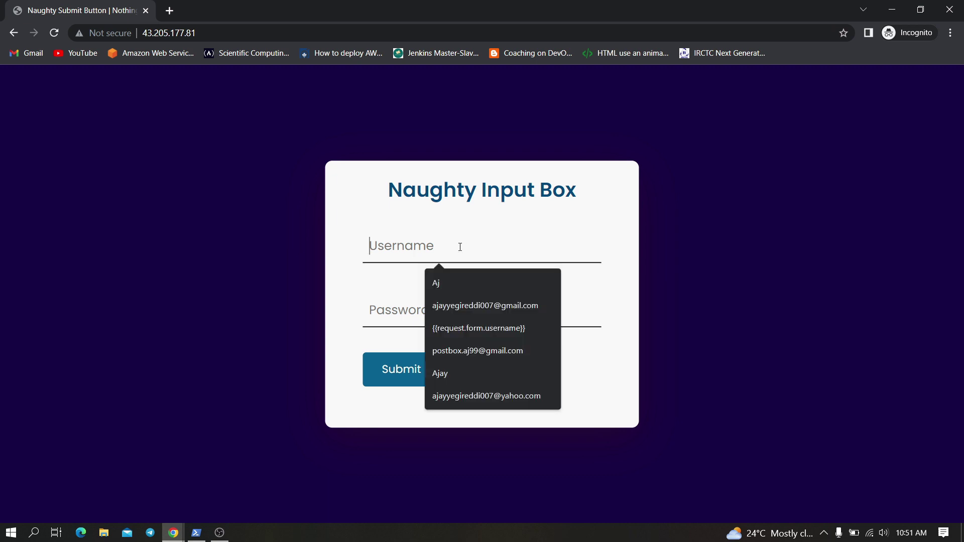
click(472, 306)
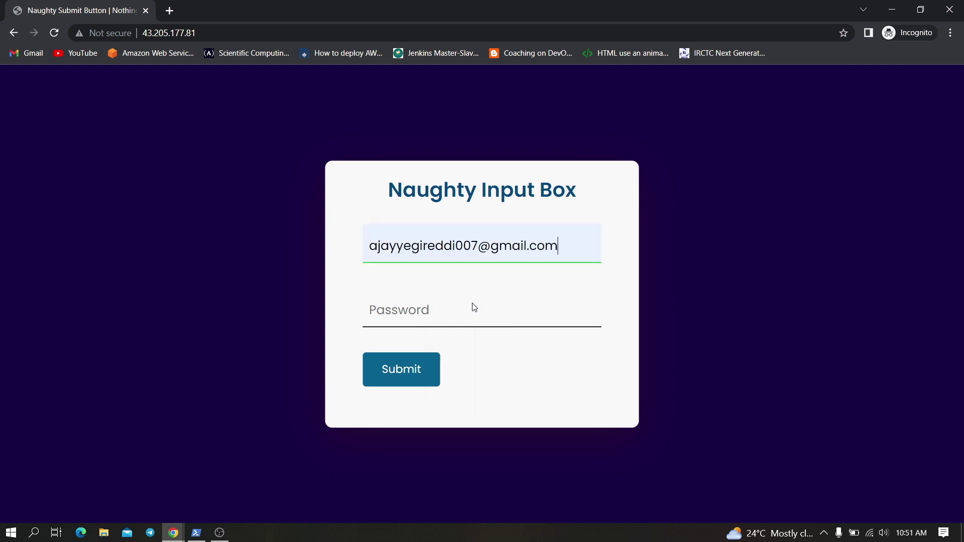
click(513, 305)
text(•••••••••••••)
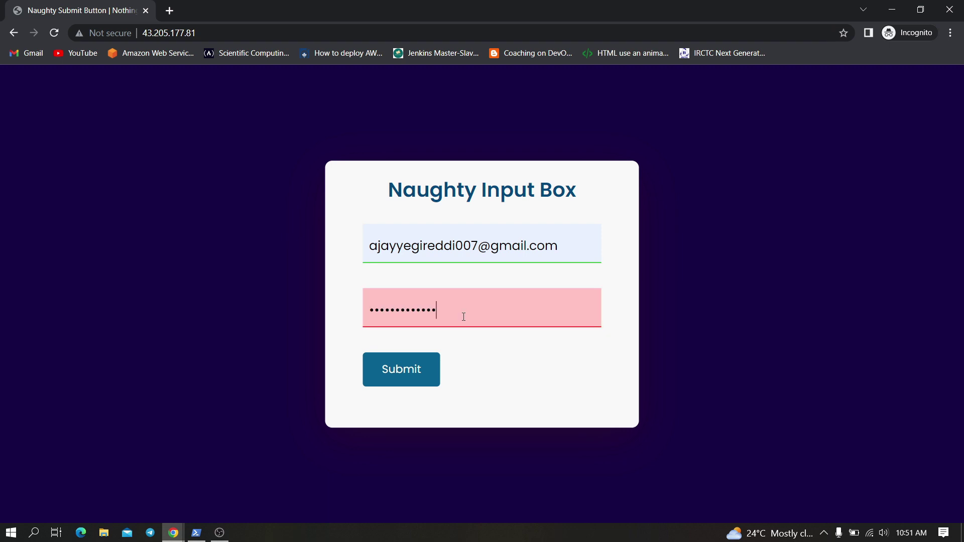
text(•••)
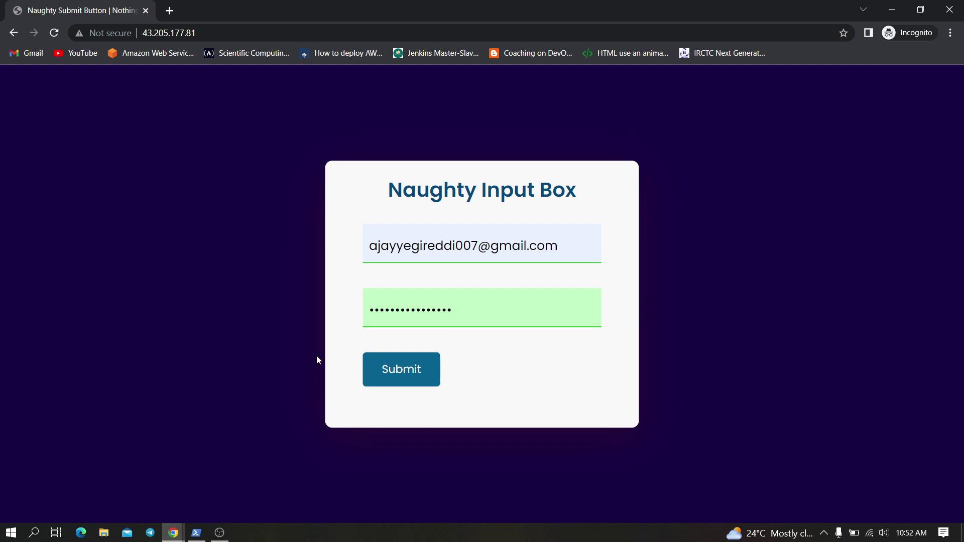
Return to the terminal session and remove index.html, script.js and style.css from the web root, confirming each deletion.
click(197, 533)
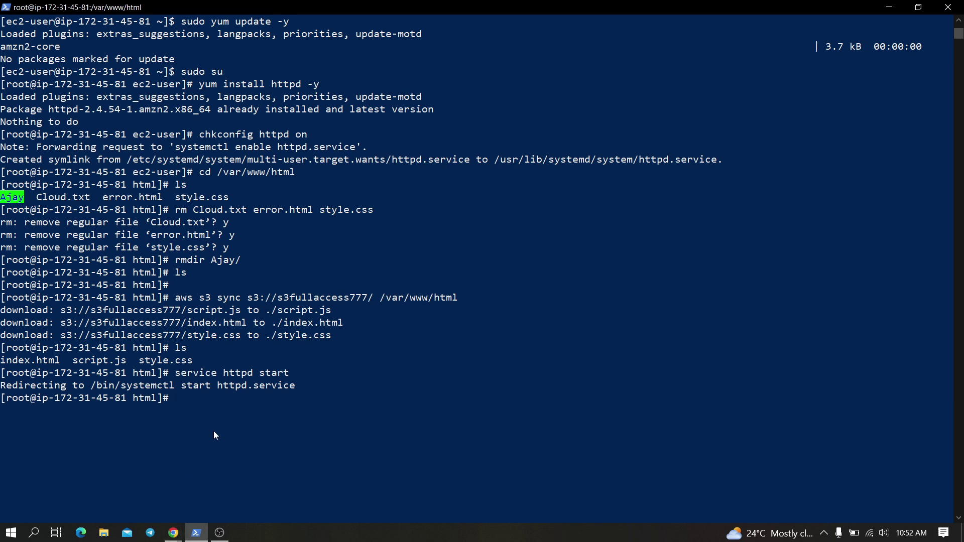
text(h)
key(BackSpace)
text(rm index.html script.js s)
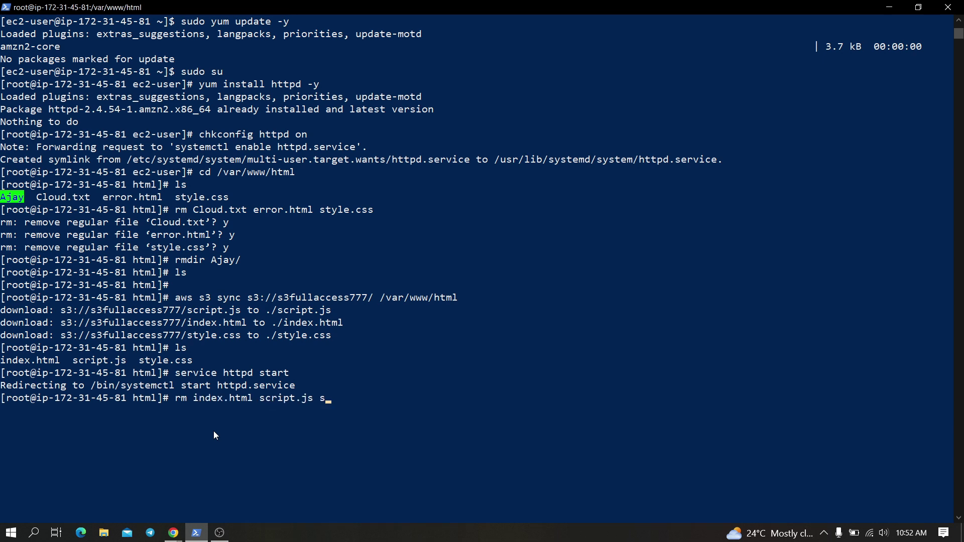
text(t)
key(Tab)
key(Return)
text(y)
key(Return)
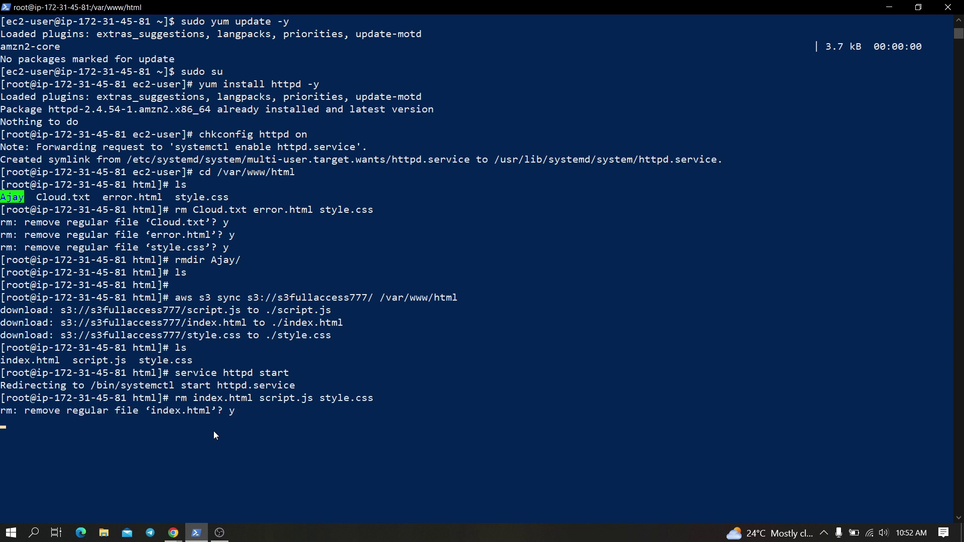
text(y)
key(Return)
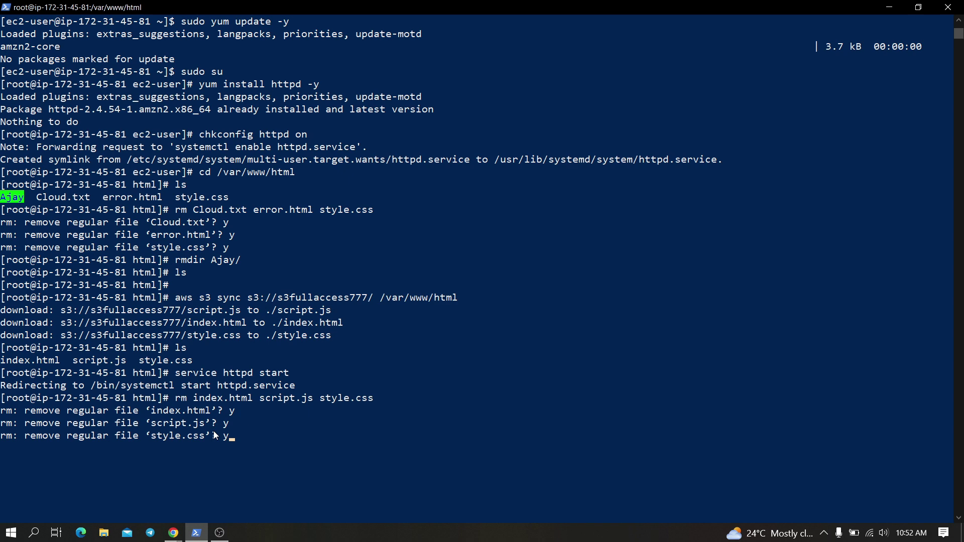
key(Return)
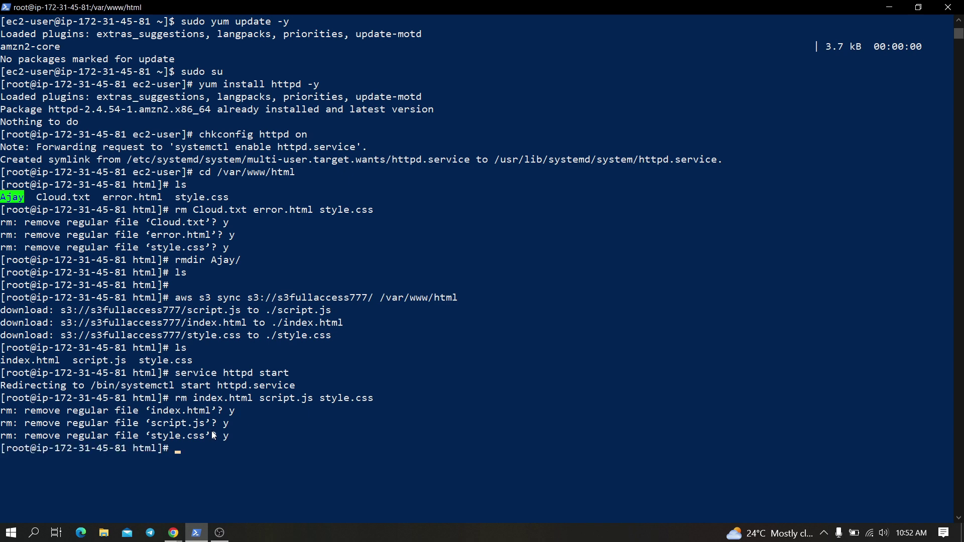
Switch back to the Incognito browser window and reload the website at the instance's public address.
click(173, 533)
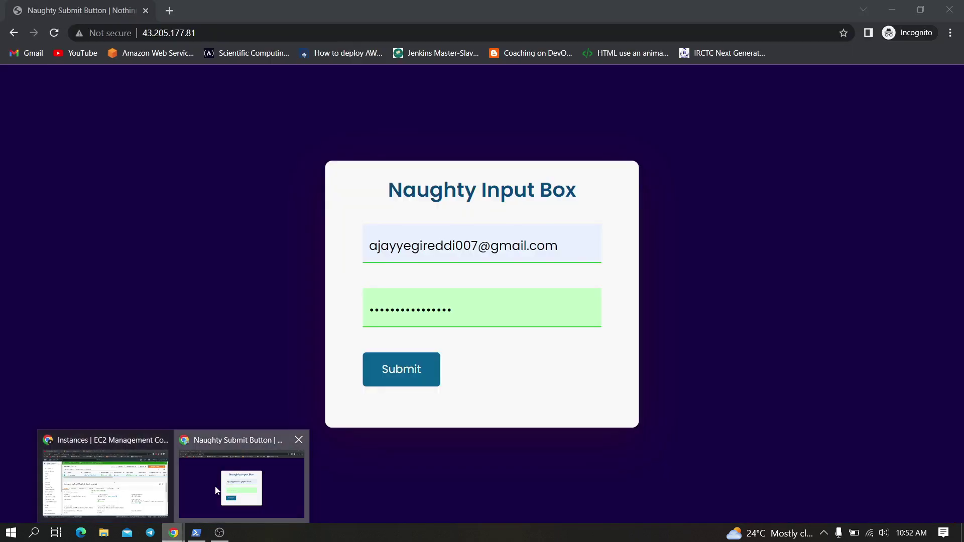
click(241, 477)
click(54, 33)
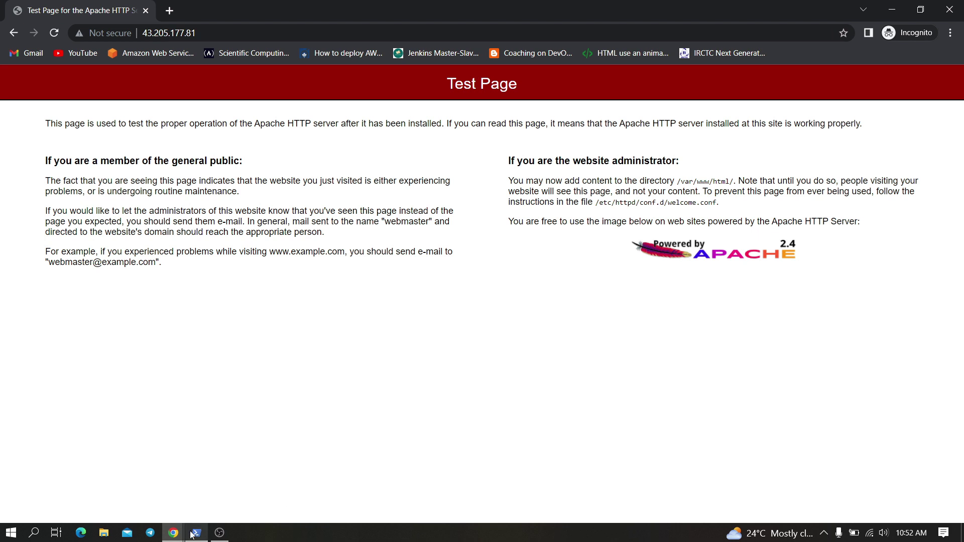
Return to the s3fullaccess777 bucket in the S3 console and create a folder named AJ.
click(175, 534)
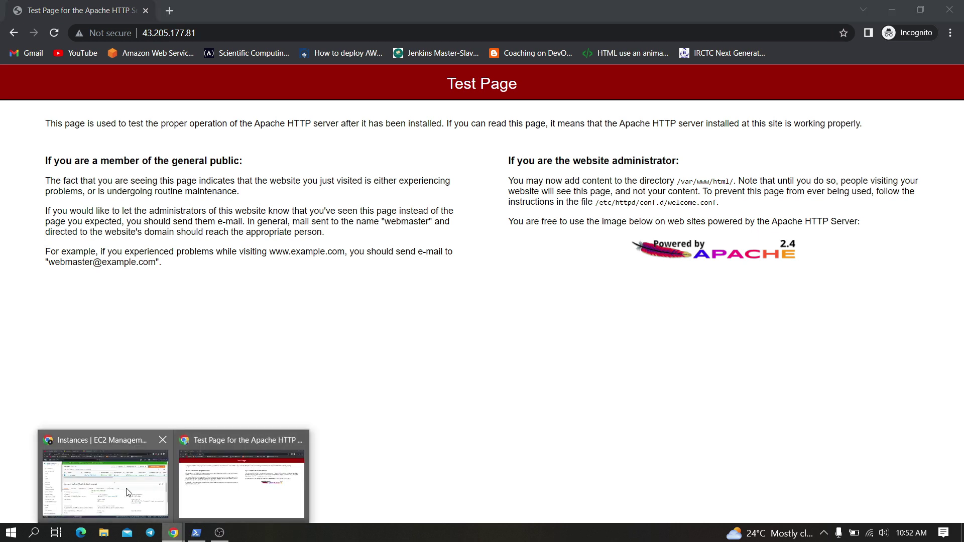
click(135, 492)
click(318, 6)
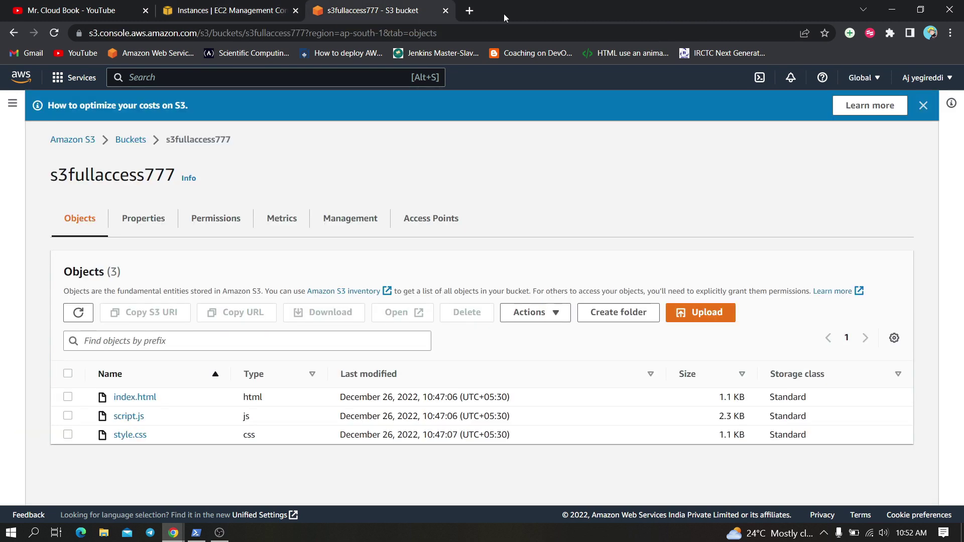
click(637, 312)
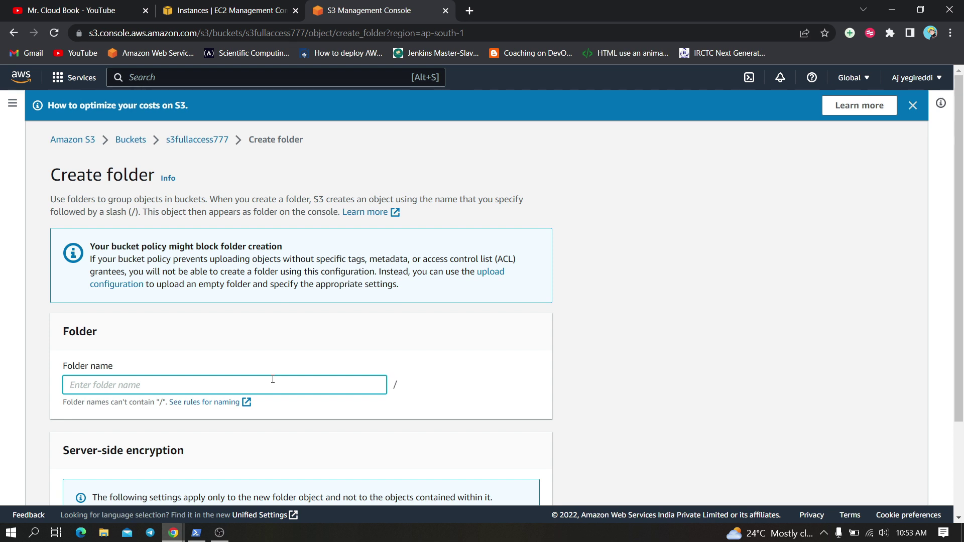
text(AJ)
scroll(347, 488, down, 3)
click(479, 487)
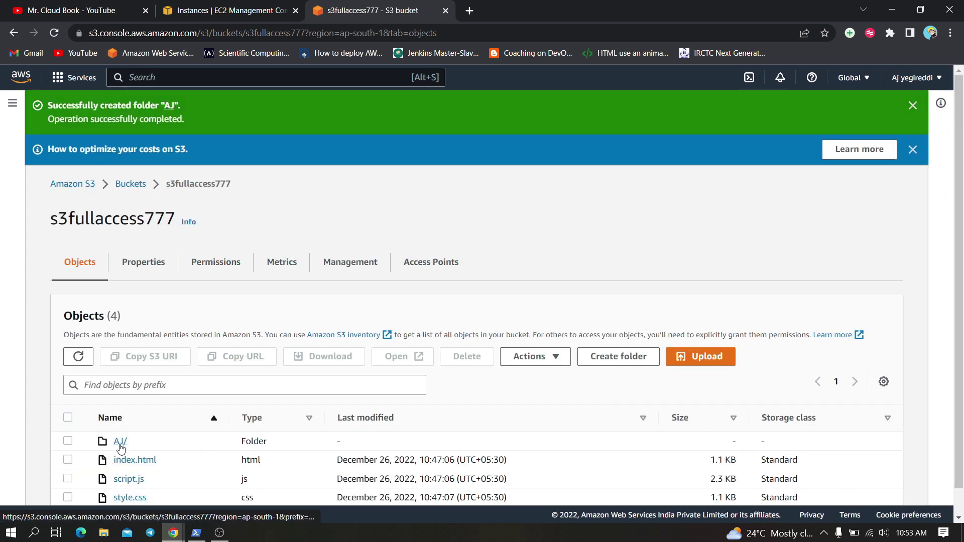
Upload the index, script and style files from the local Html/parallax folder into the bucket's AJ/ folder.
click(121, 446)
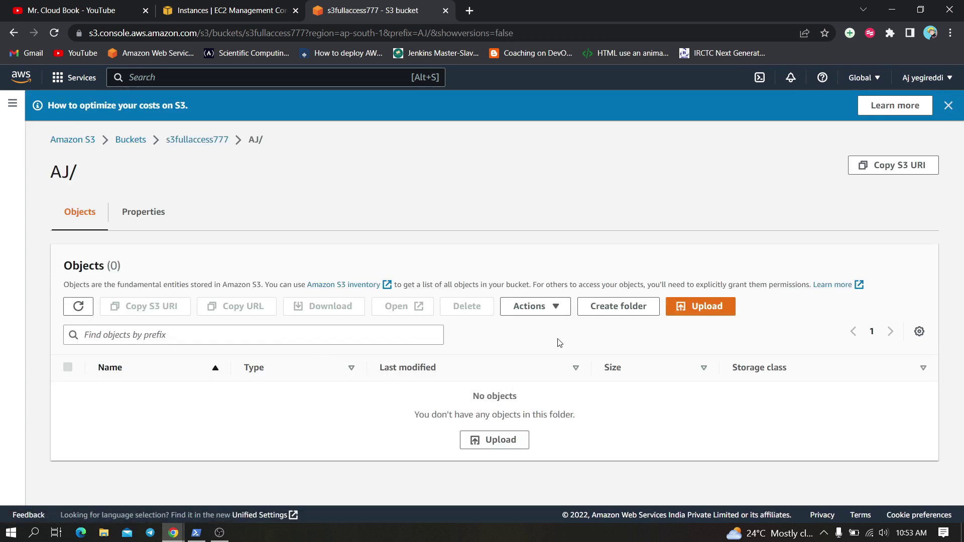
click(718, 313)
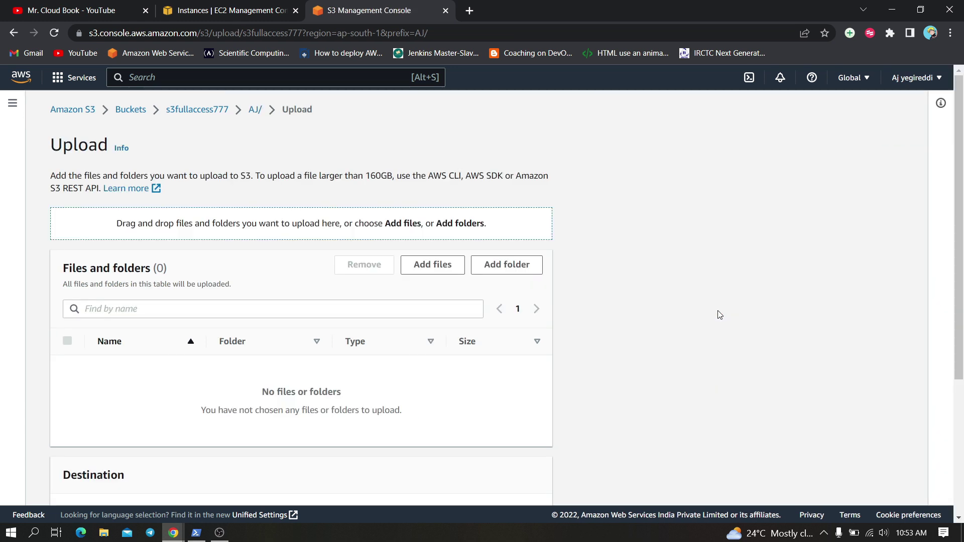
click(433, 264)
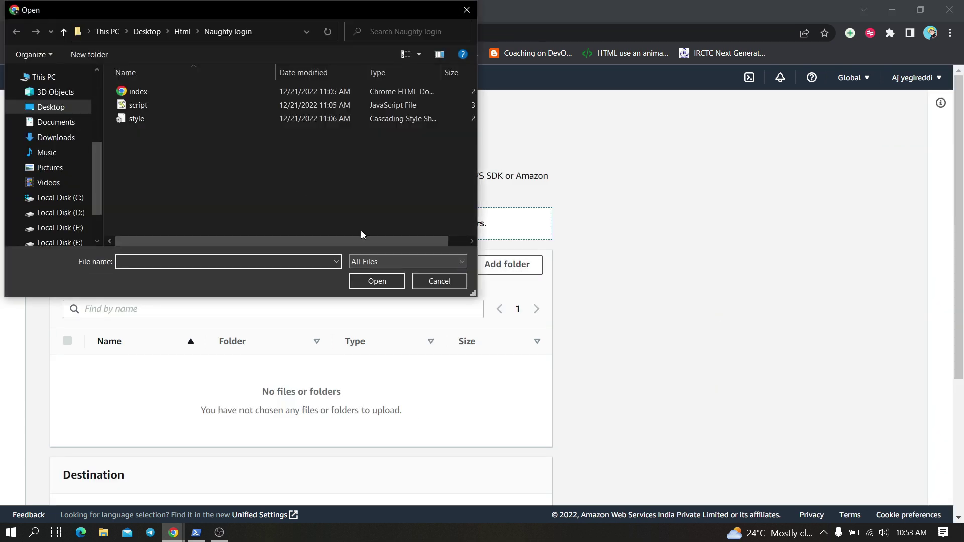
click(64, 31)
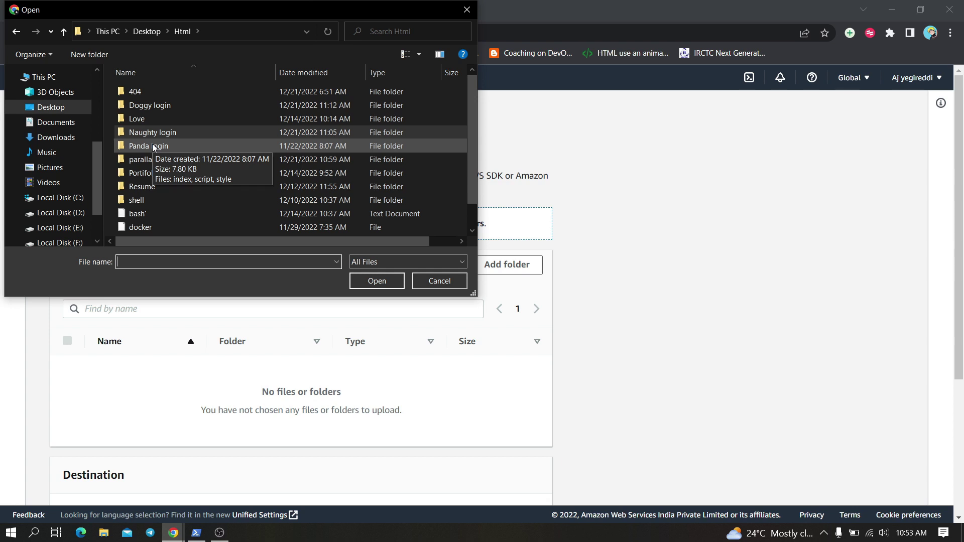
double_click(153, 160)
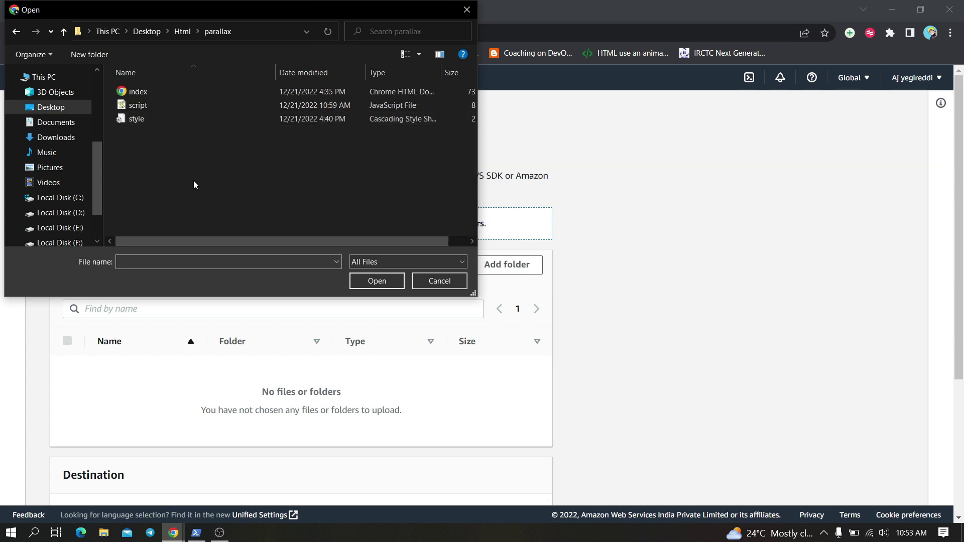
key(ctrl+a)
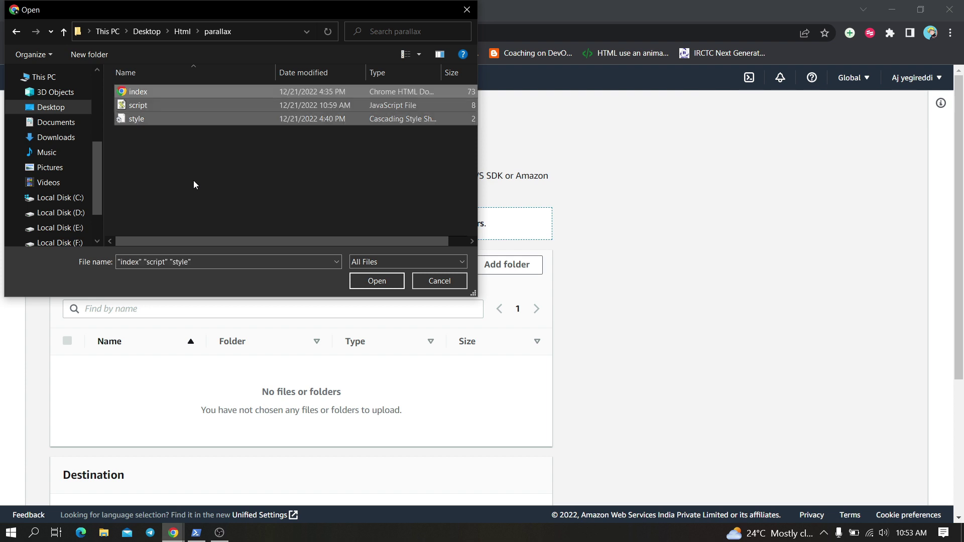
click(385, 284)
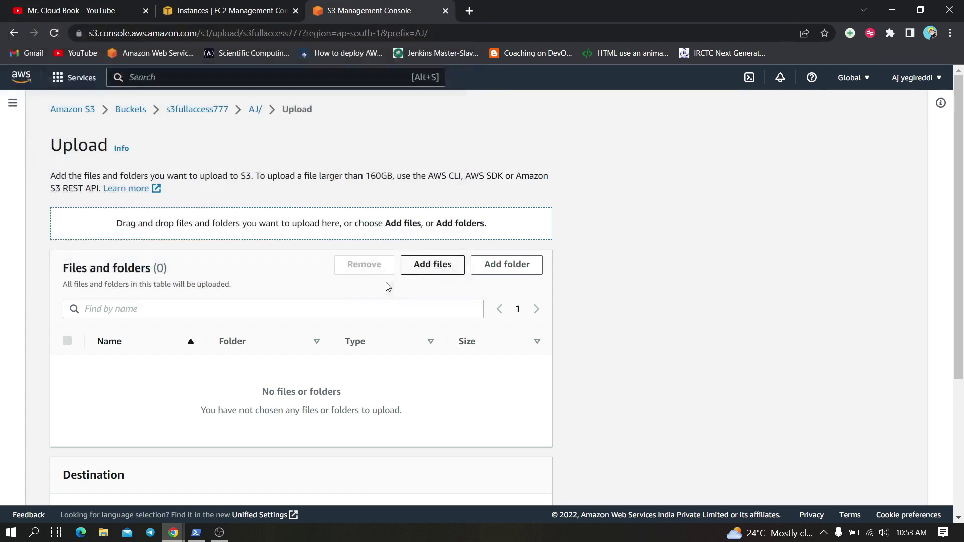
scroll(412, 382, down, 3)
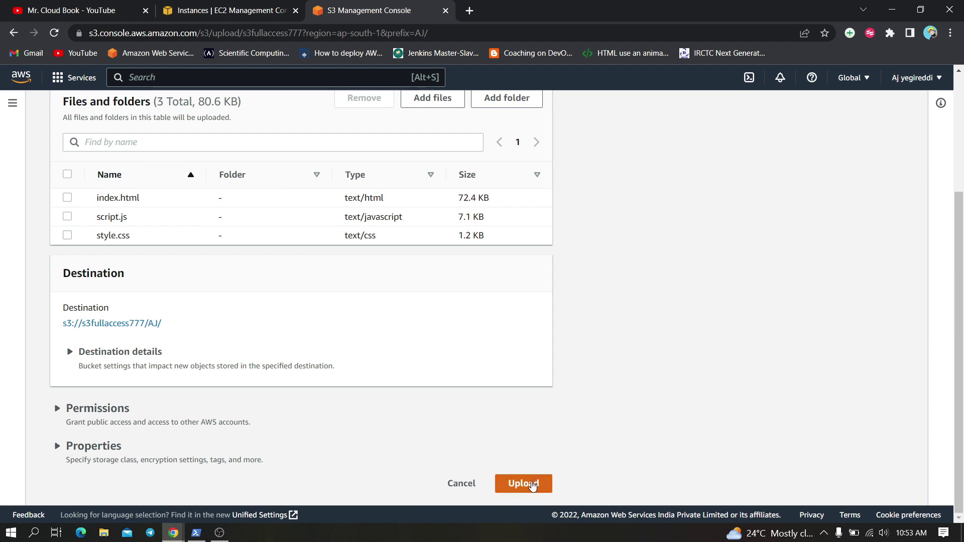
click(534, 482)
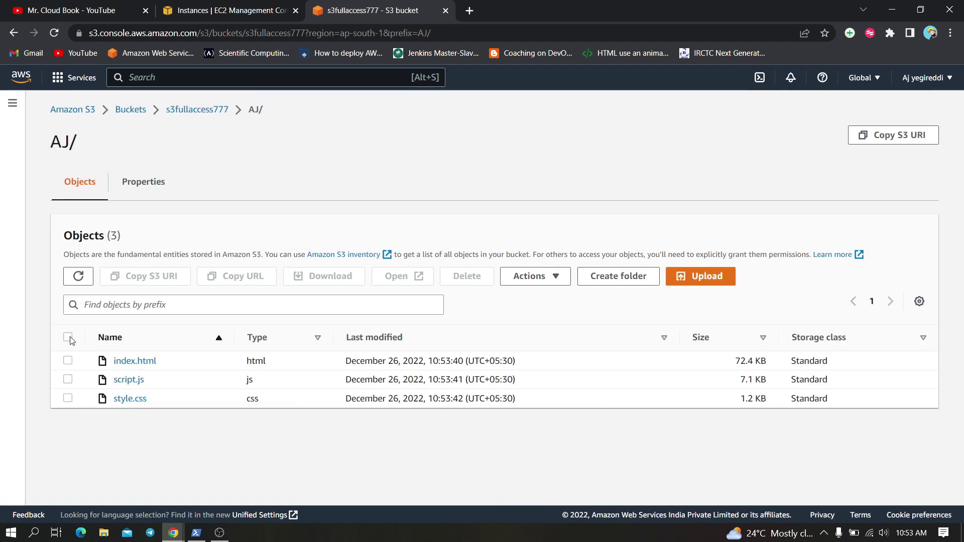
Make all three objects in the AJ/ folder public using ACL and close the status page.
click(68, 336)
click(547, 272)
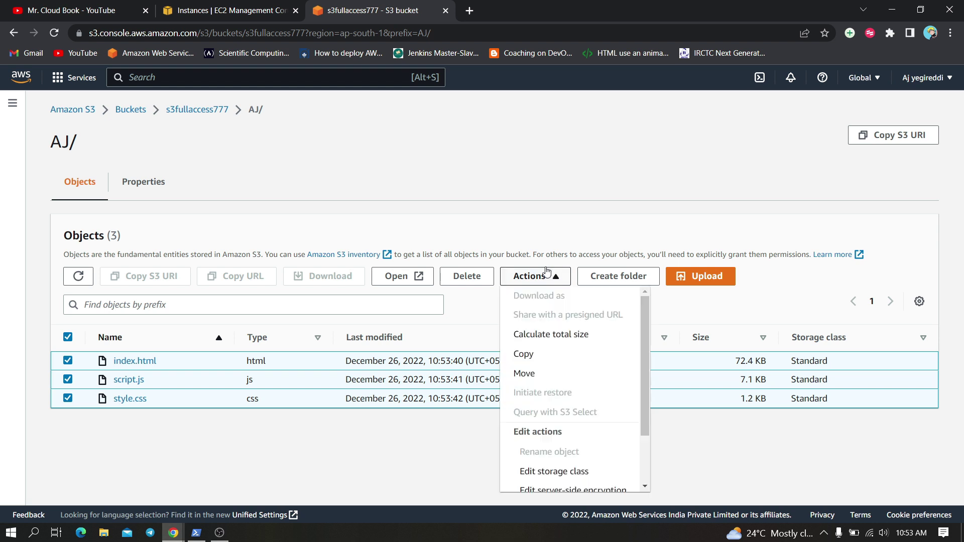
scroll(595, 377, down, 1)
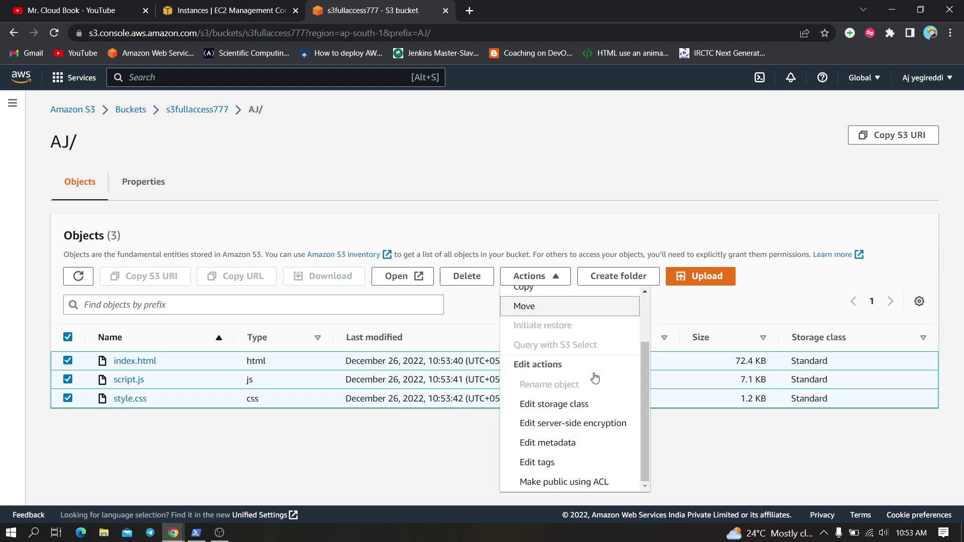
click(577, 482)
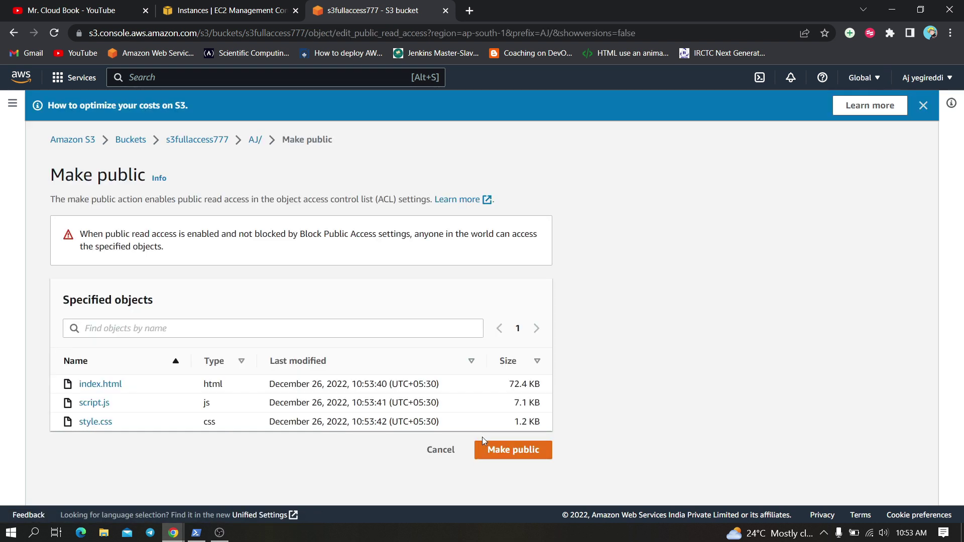
click(493, 451)
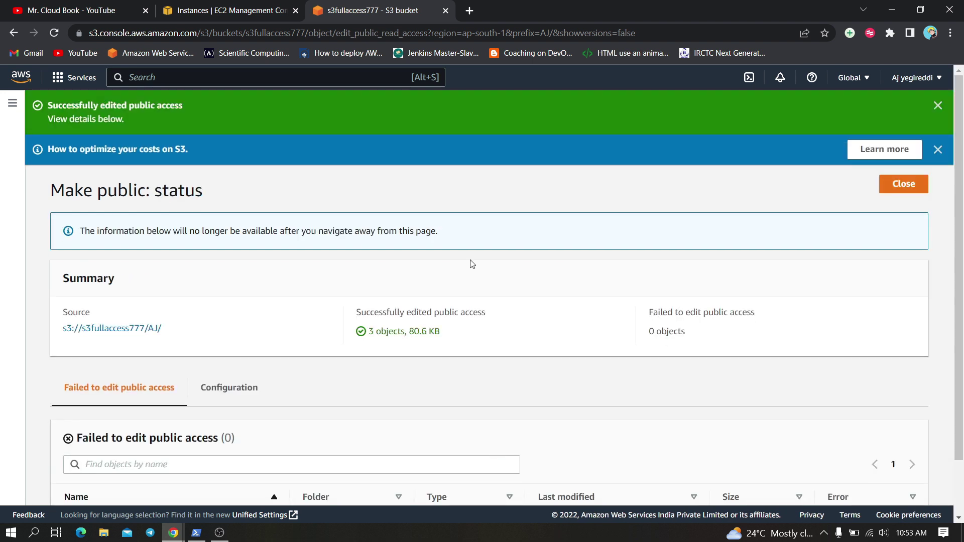
click(938, 106)
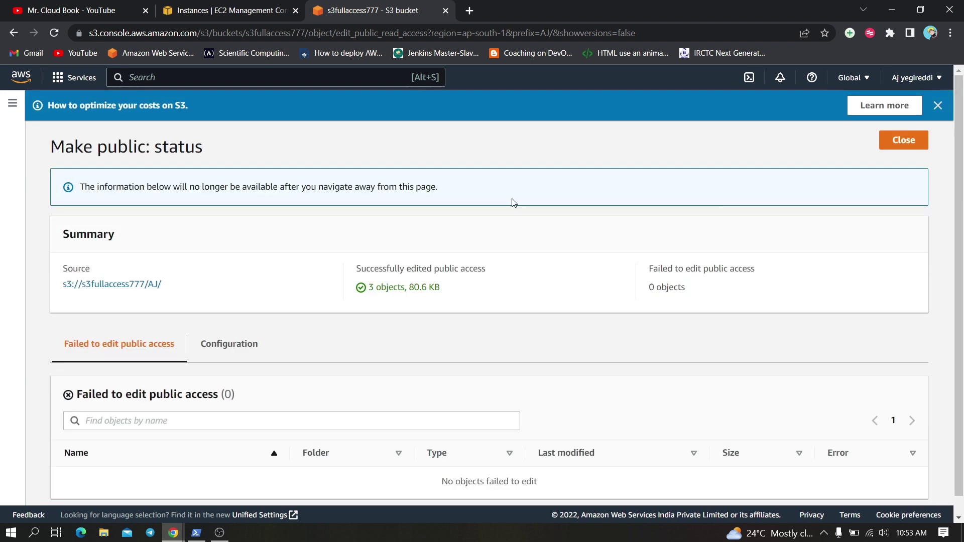
click(899, 141)
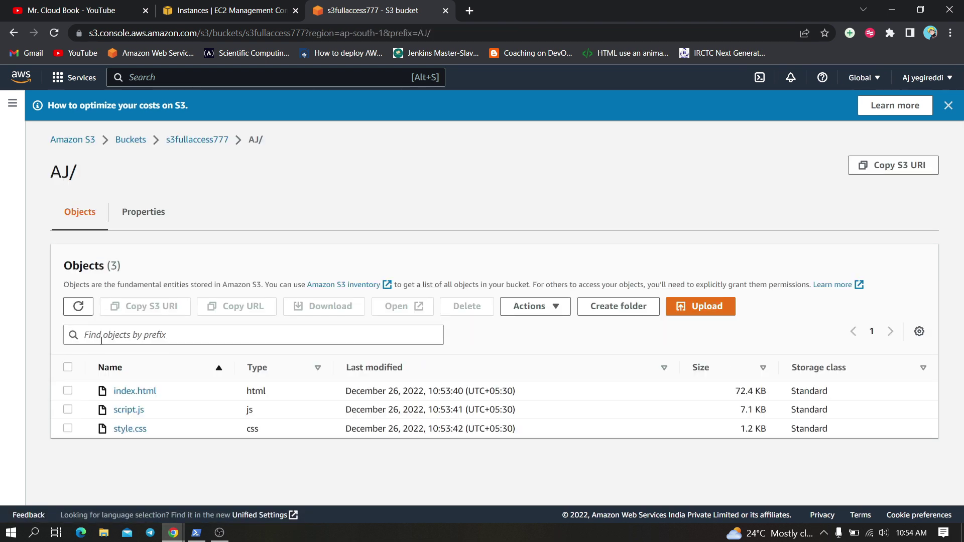
Return to the s3fullaccess777 bucket root, make the AJ/ folder public using ACL, and close the status page.
click(197, 143)
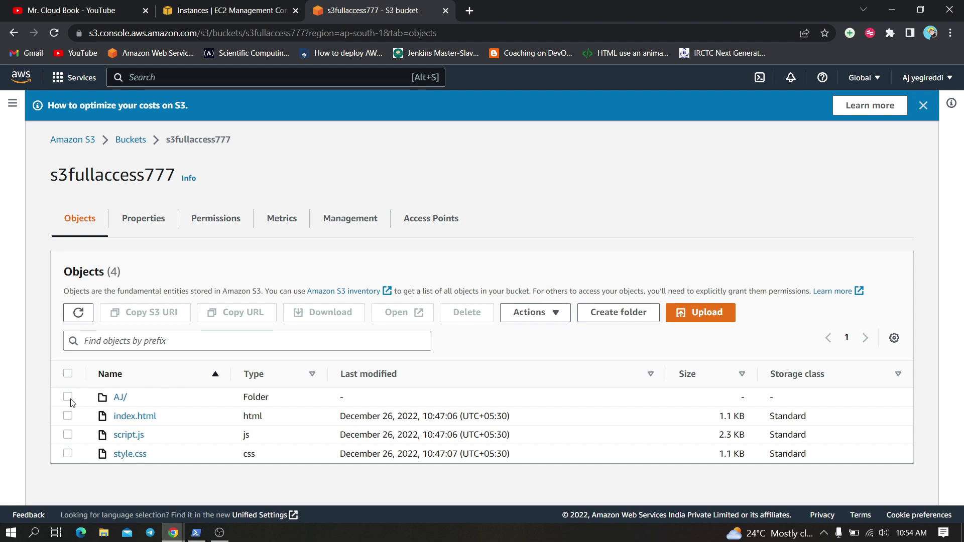
click(67, 398)
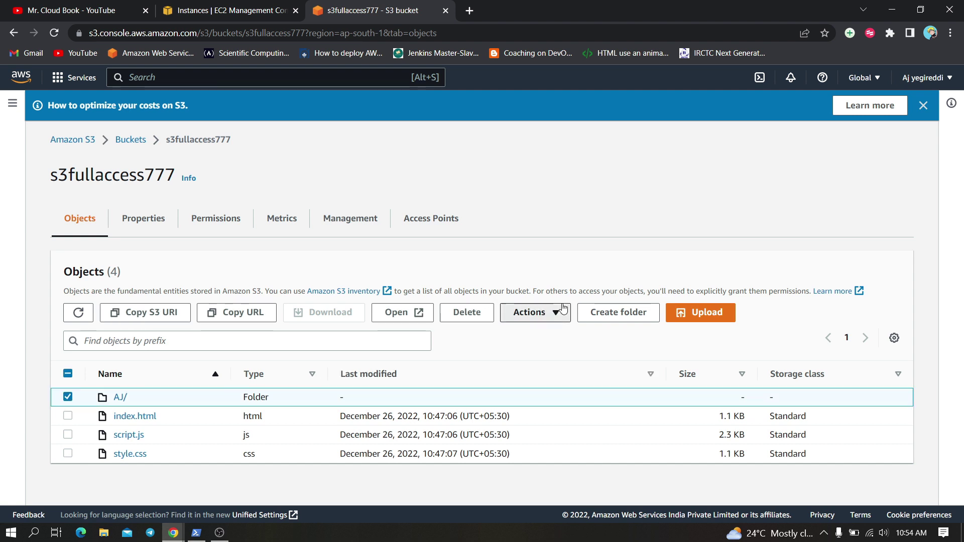
click(537, 313)
scroll(573, 276, down, 3)
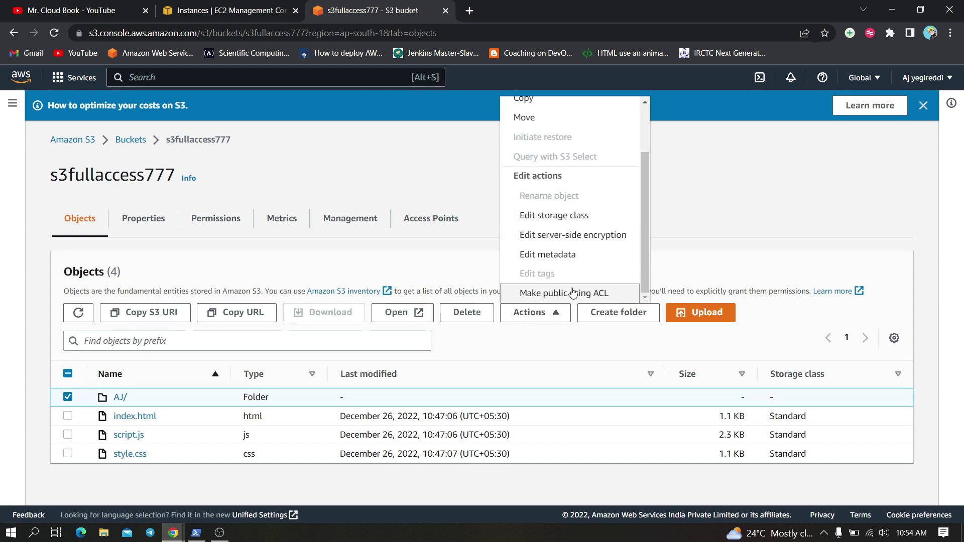
click(574, 291)
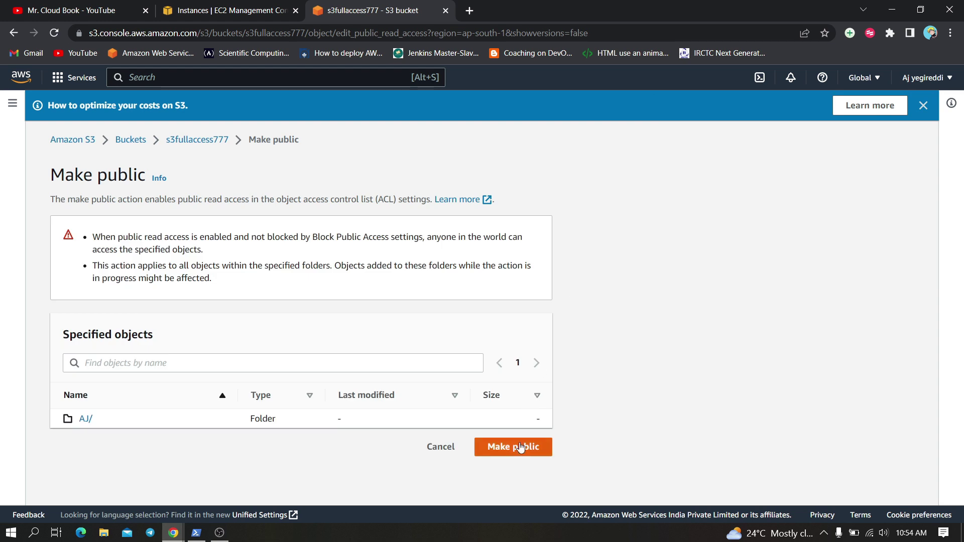
click(521, 447)
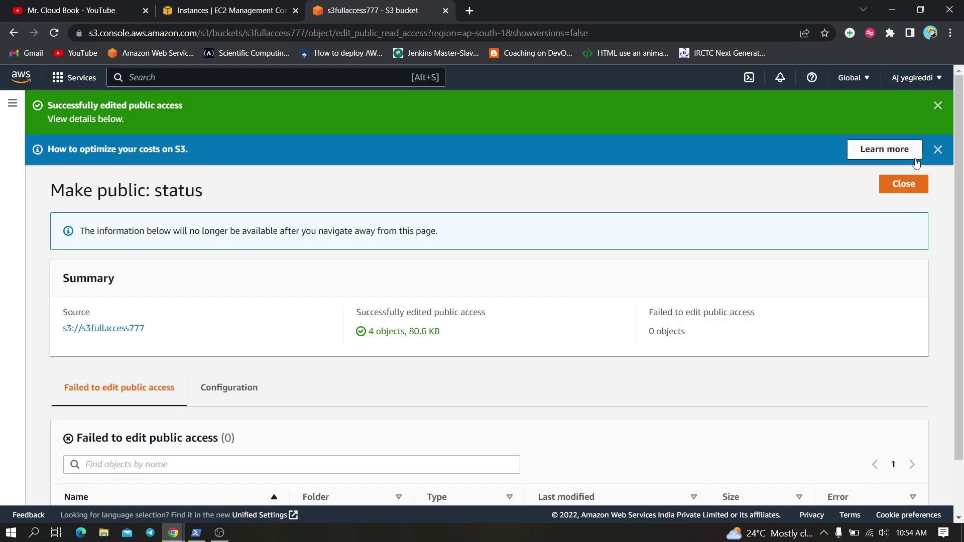
click(907, 187)
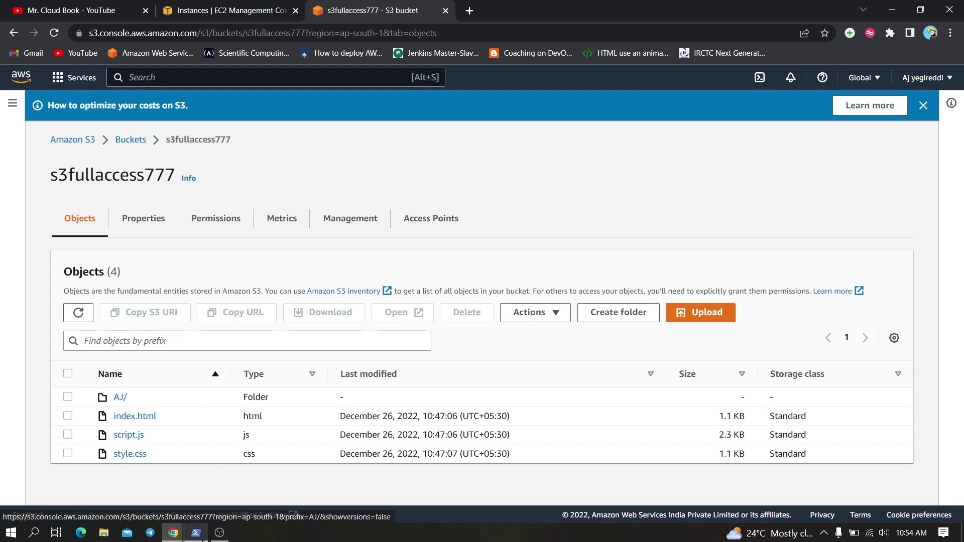
Switch to the EC2 terminal session and run aws s3 sync s3://s3fullaccess777/AJ/ /var/www/html.
mouse_move(197, 532)
click(256, 488)
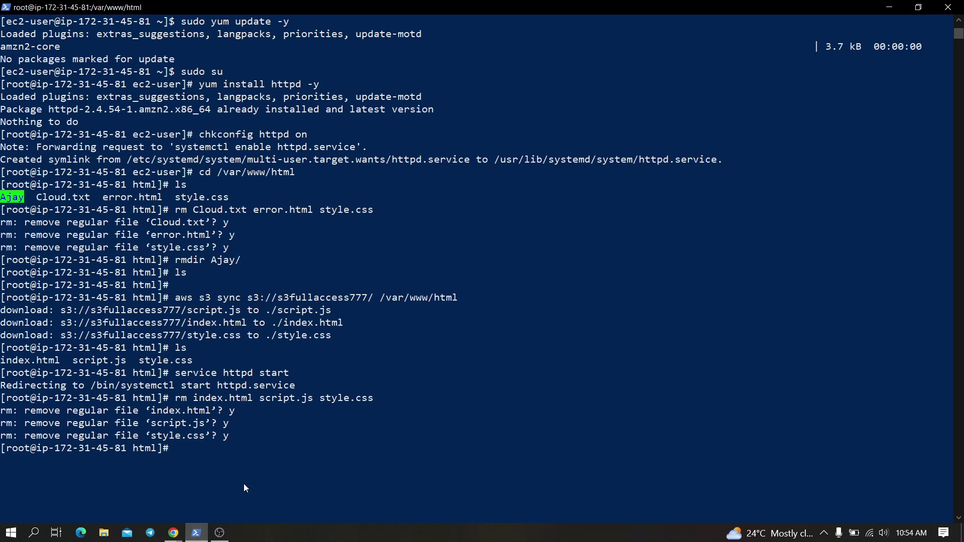
key(Up)
key(Up)
key(Up)
key(Up)
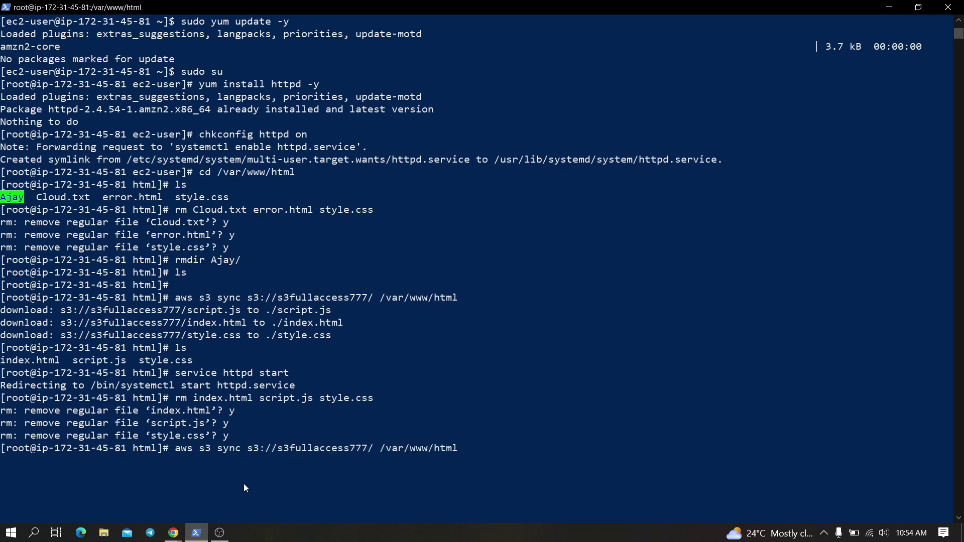
key(Left)
key(Left)
key(Left)
key(Left)
key(Left)
key(Right)
text(AJ/)
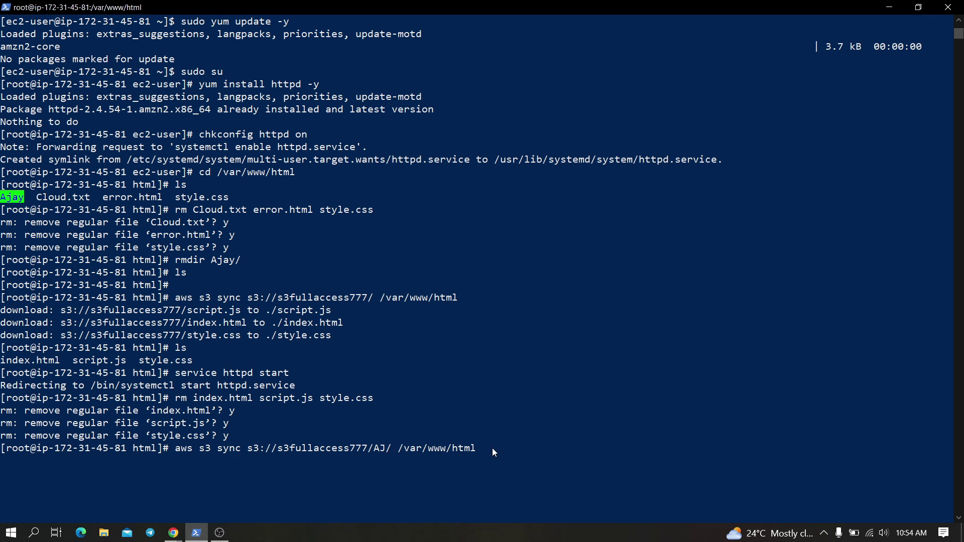
key(Return)
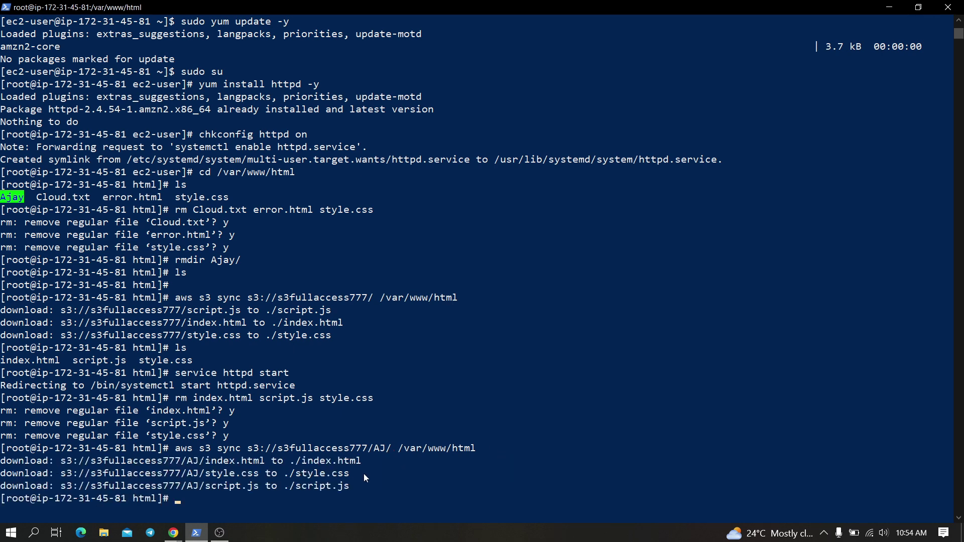
List the contents of /var/www/html with ls to check the synced files.
scroll(364, 474, down, 3)
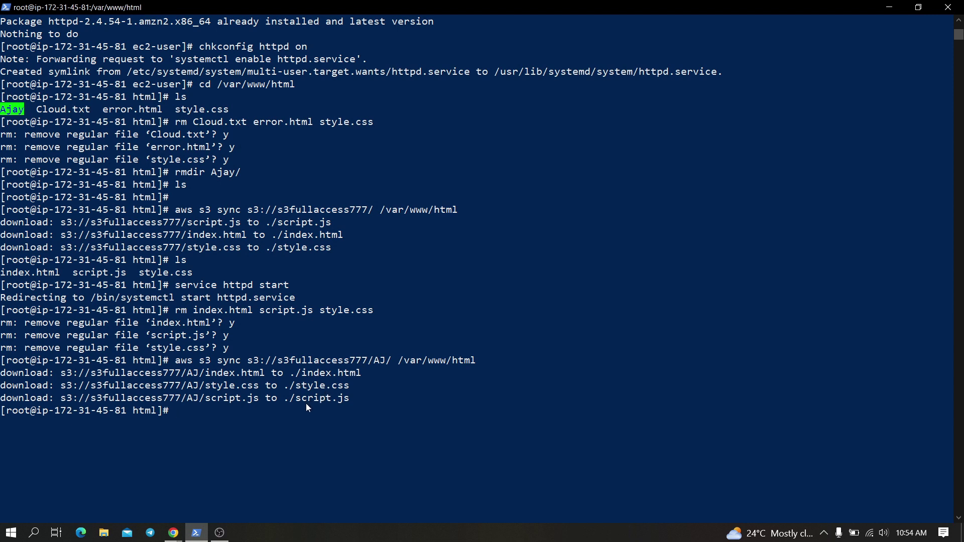
text(ls)
key(Return)
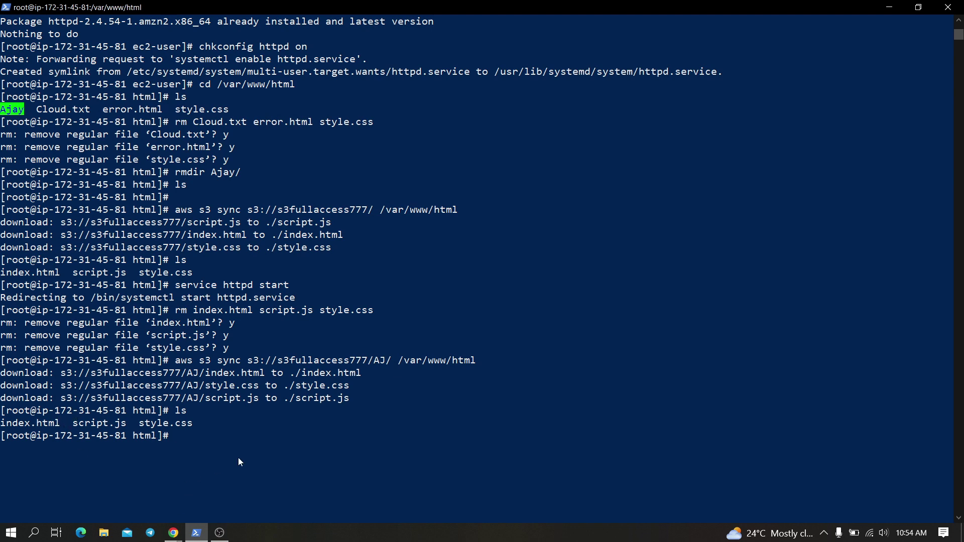
Switch to the Incognito browser window and reload the site at the instance's public address 43.205.177.81.
click(173, 532)
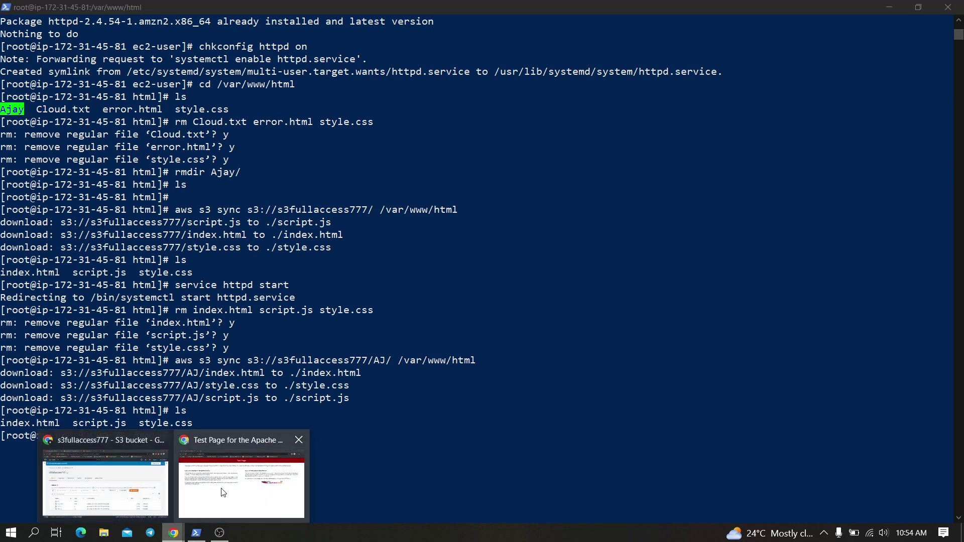
click(223, 493)
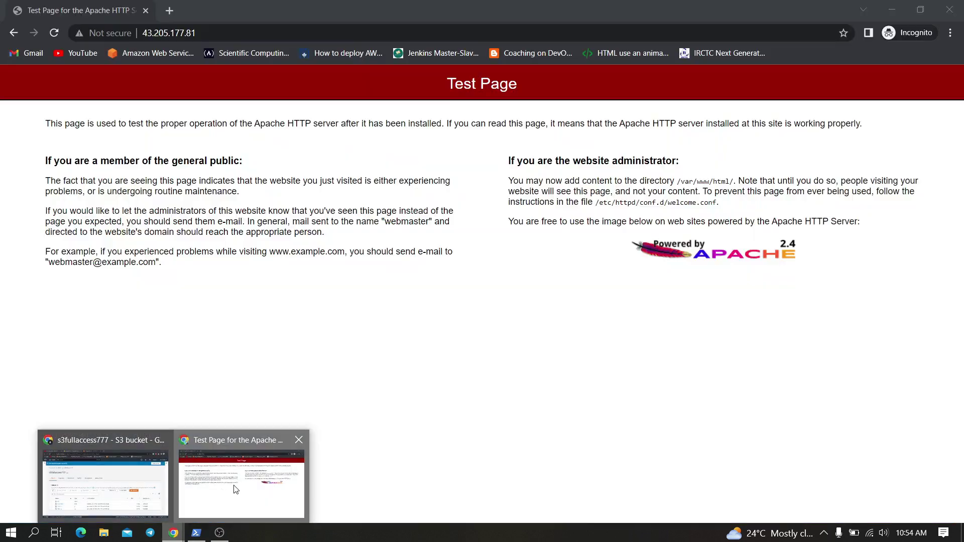
click(54, 33)
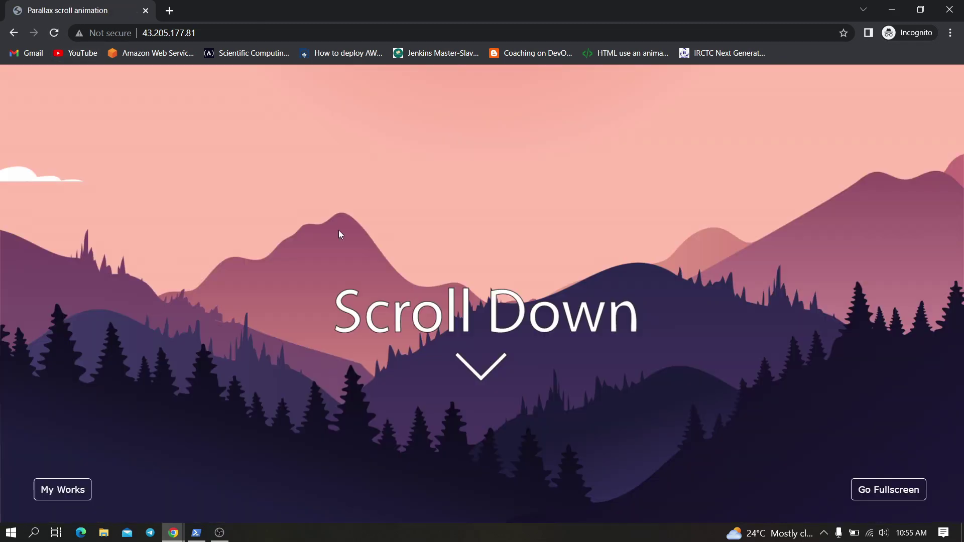
Examine the deployed parallax page's scroll animation from its opening scene down to the night sky.
scroll(359, 413, down, 3)
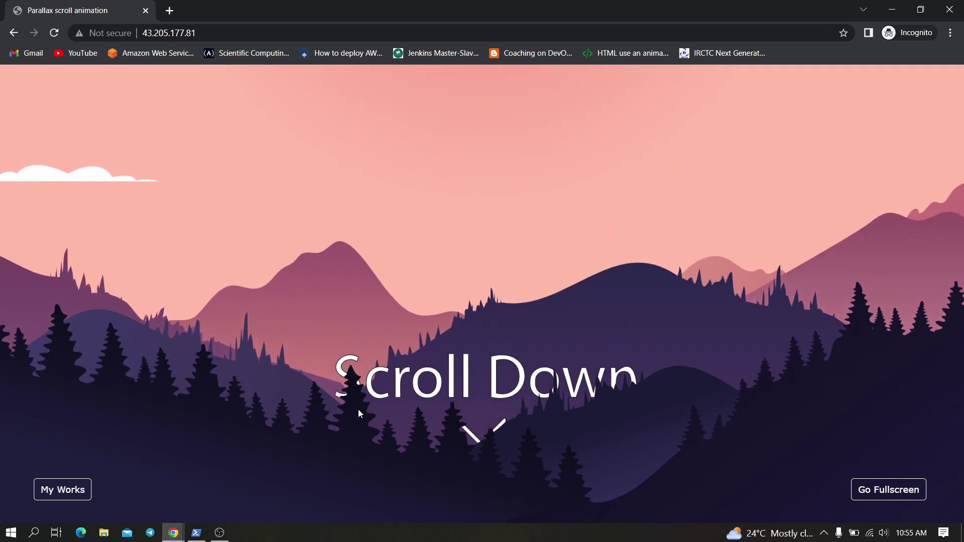
scroll(359, 412, down, 3)
scroll(359, 413, down, 3)
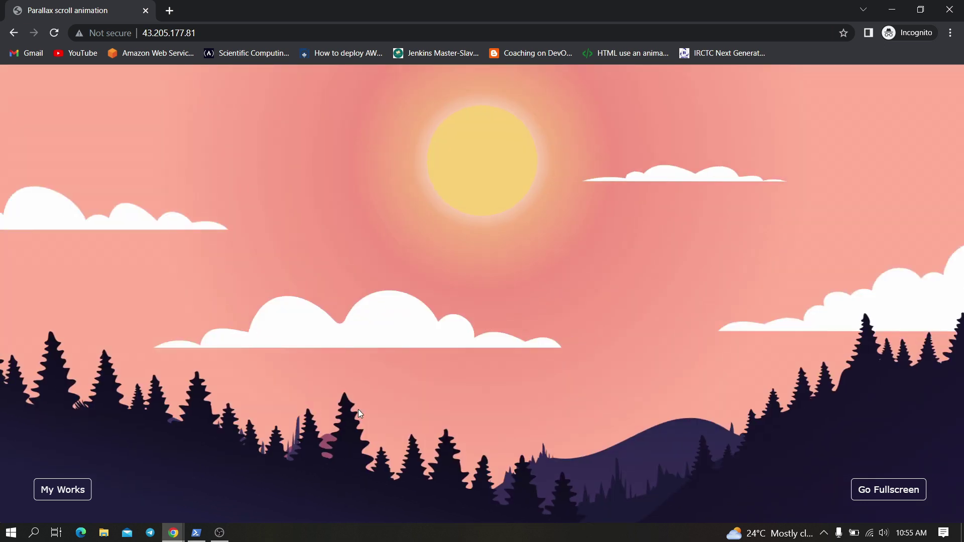
scroll(358, 412, down, 3)
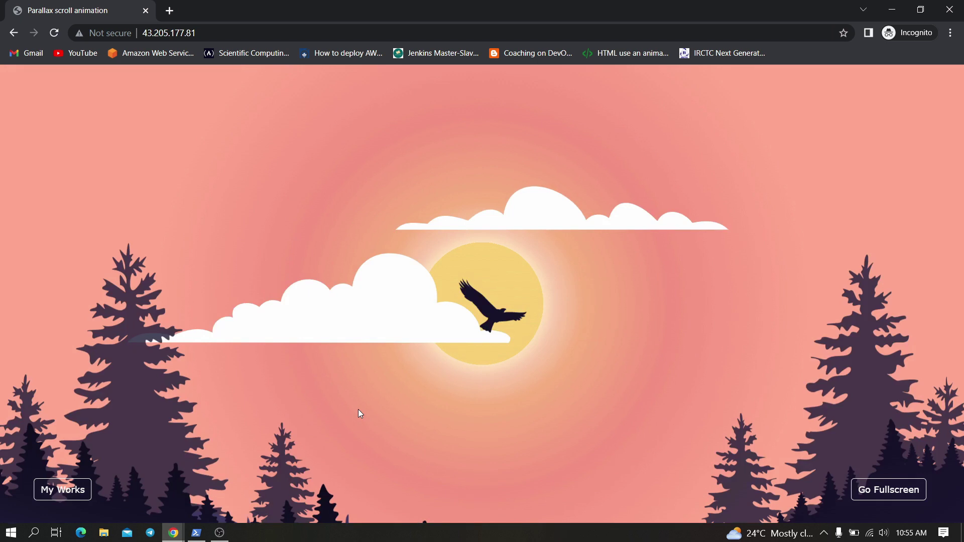
scroll(359, 413, down, 3)
scroll(359, 413, down, 3)
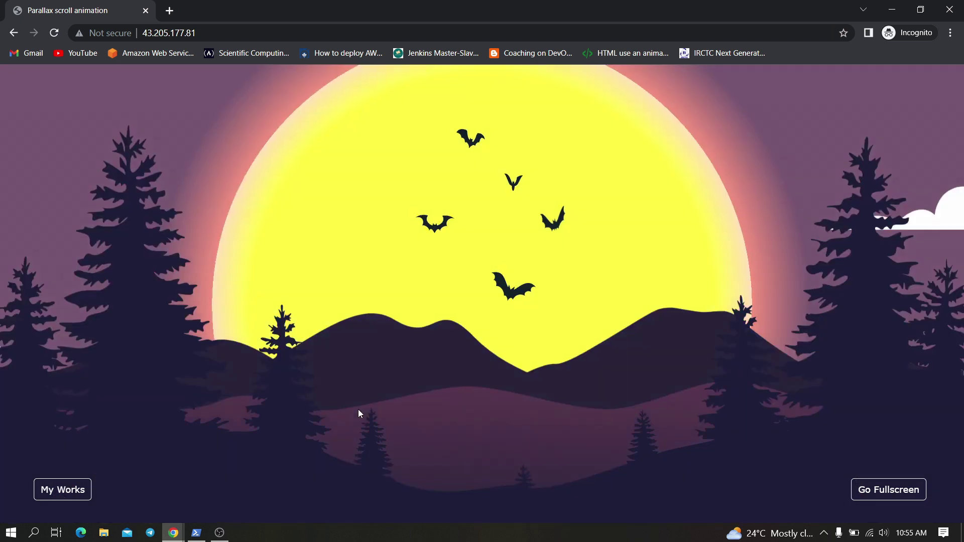
scroll(358, 412, down, 3)
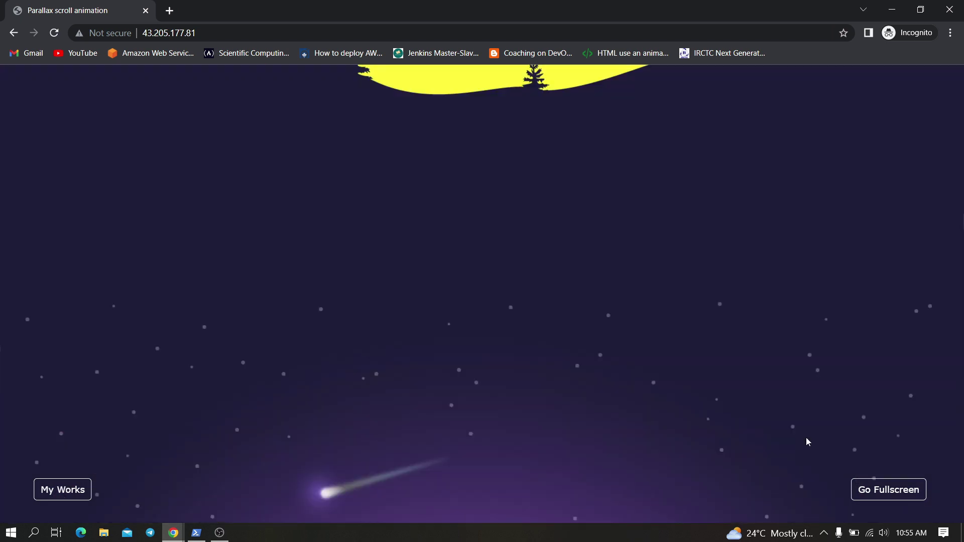
scroll(807, 442, down, 4)
scroll(880, 491, down, 1)
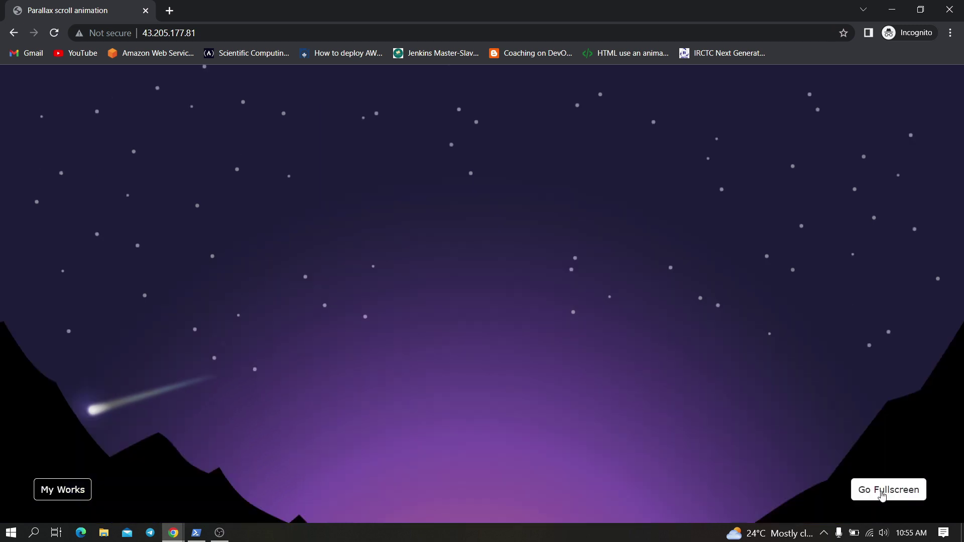
Test the parallax page's fullscreen mode and its My Works link, returning to the parallax page.
click(882, 495)
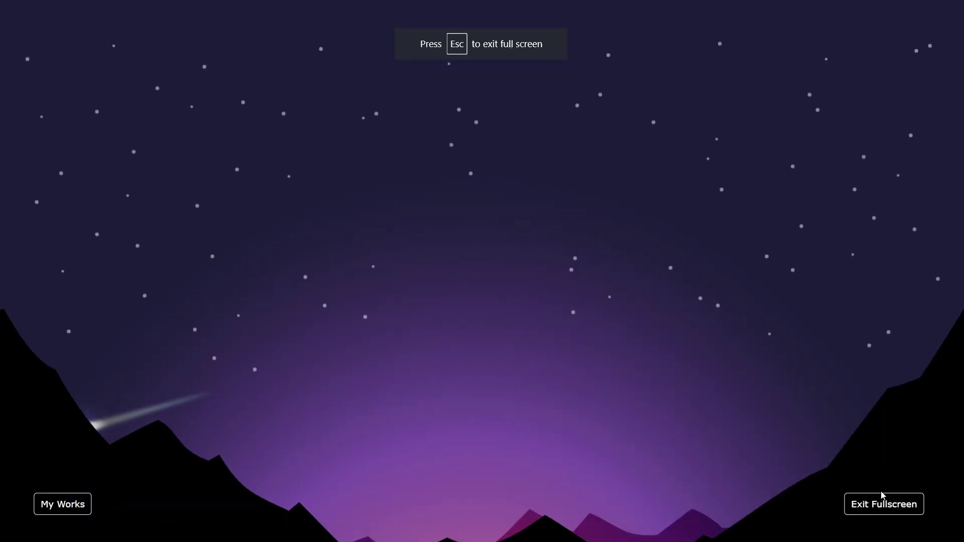
click(884, 503)
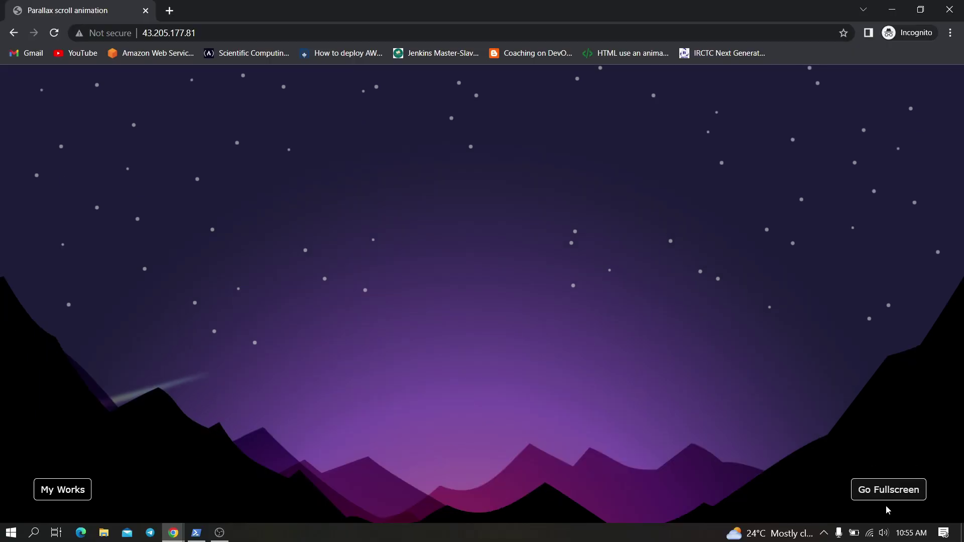
scroll(76, 493, down, 2)
click(76, 491)
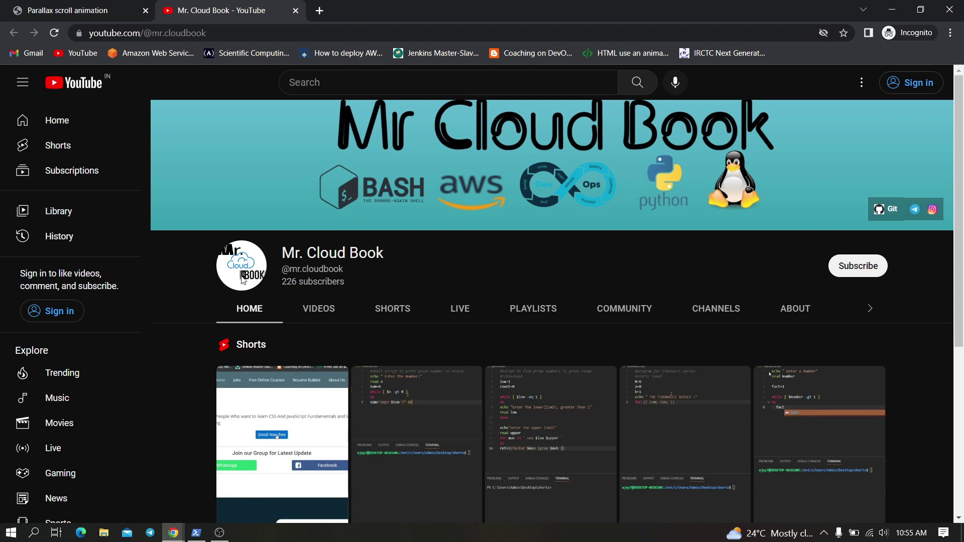
click(78, 11)
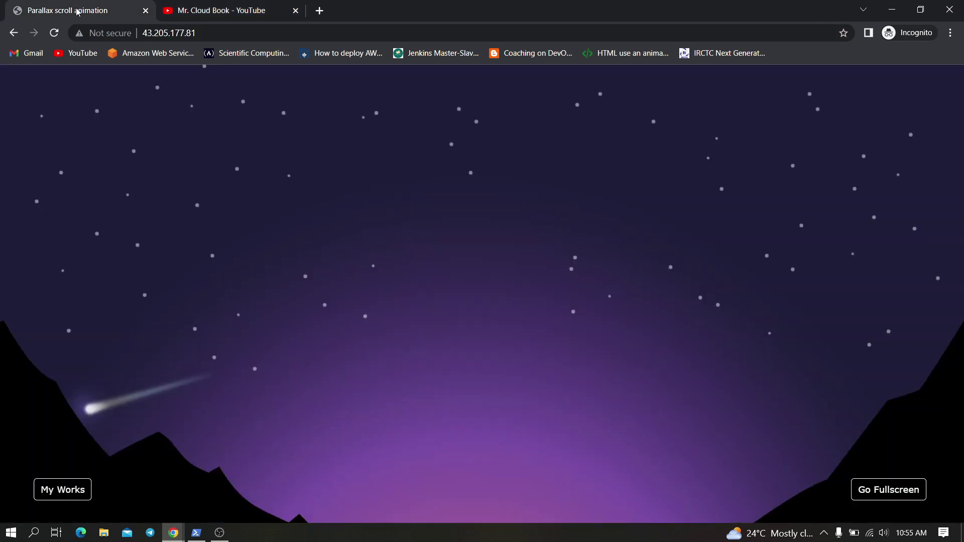